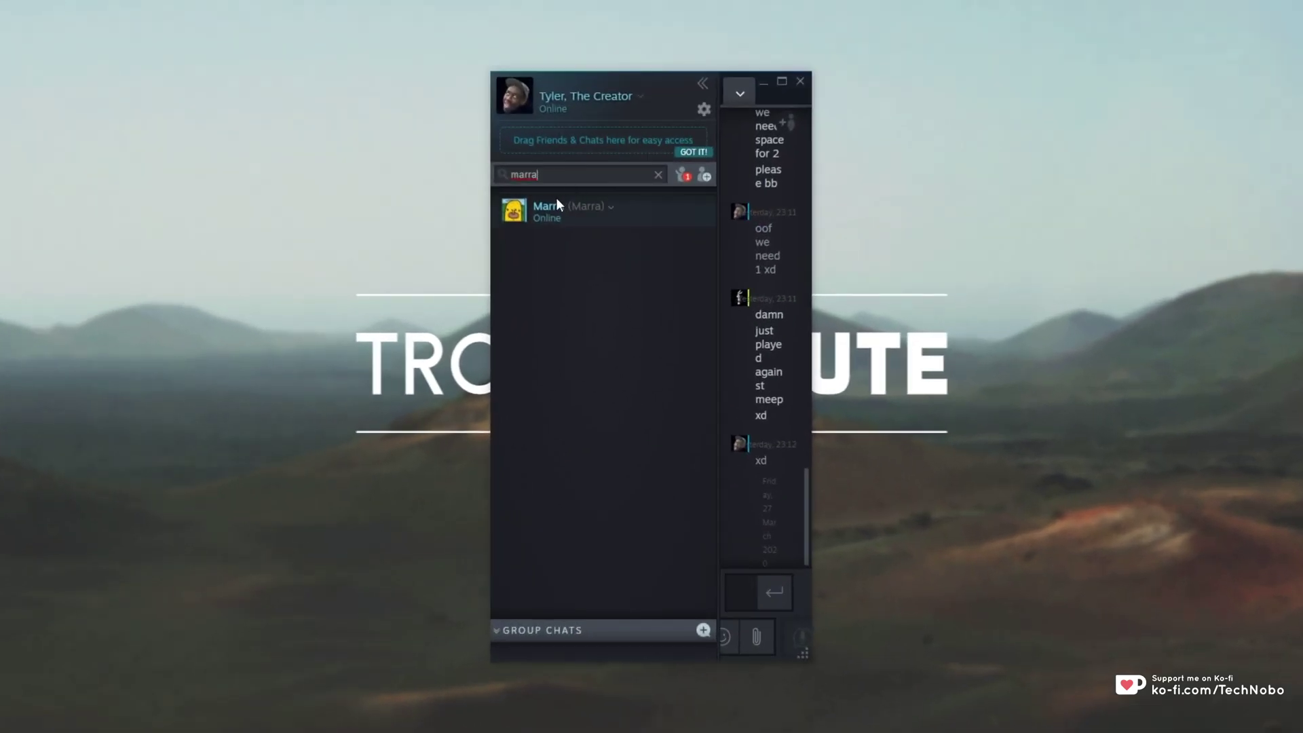
- Open the nickname editor for the friend found in the friends list search and cancel it without changes
{"action": "mouse_move", "coordinate": [573, 262]}
{"action": "mouse_move", "coordinate": [506, 214]}
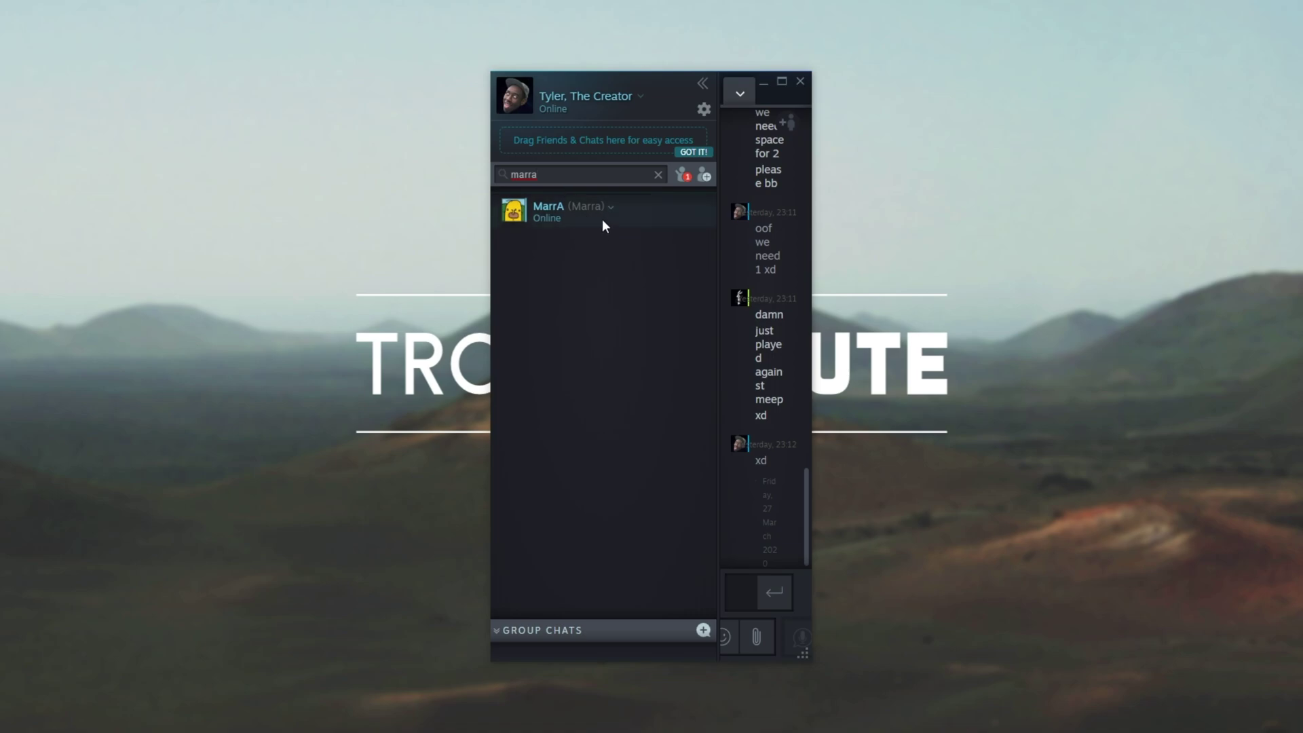
{"action": "right_click", "coordinate": [585, 217]}
{"action": "mouse_move", "coordinate": [634, 321]}
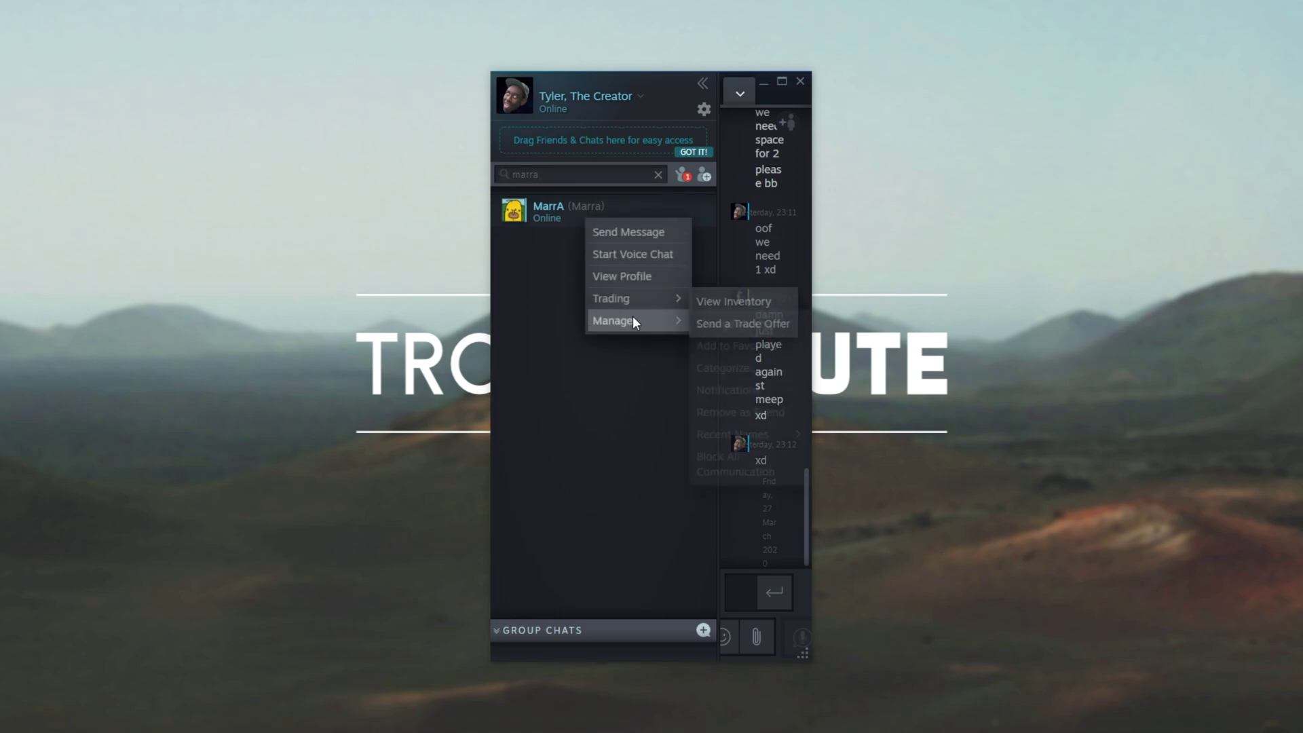
{"action": "left_click", "coordinate": [770, 323]}
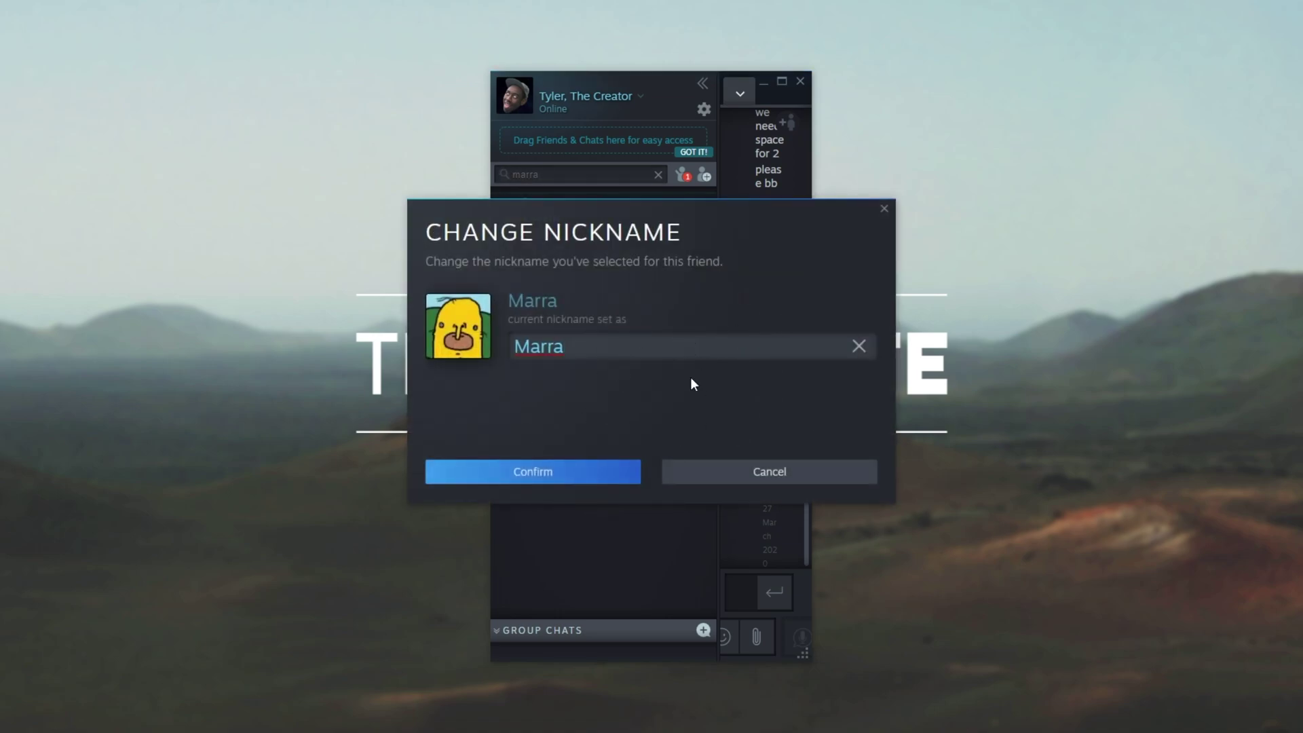
{"action": "left_click", "coordinate": [713, 470]}
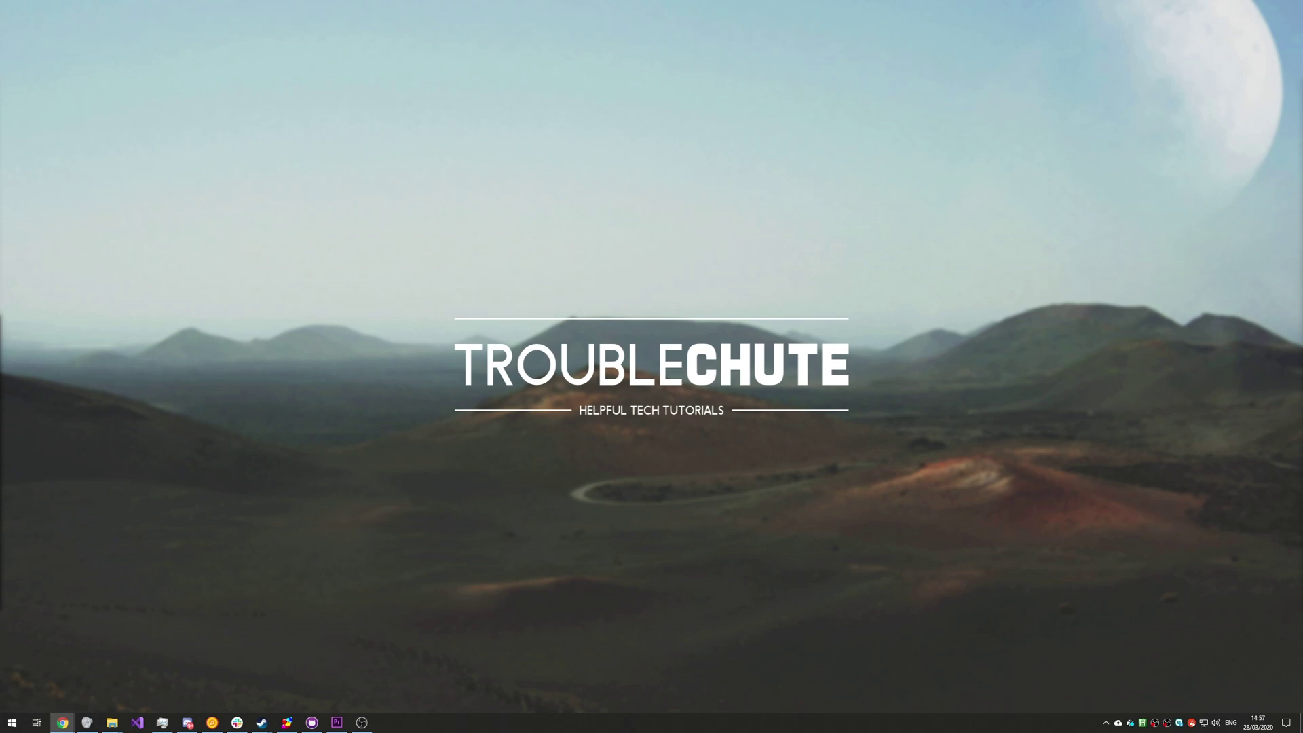
- Switch to Chrome and open the developer tools console on the Steam profile page
{"action": "left_click", "coordinate": [63, 722]}
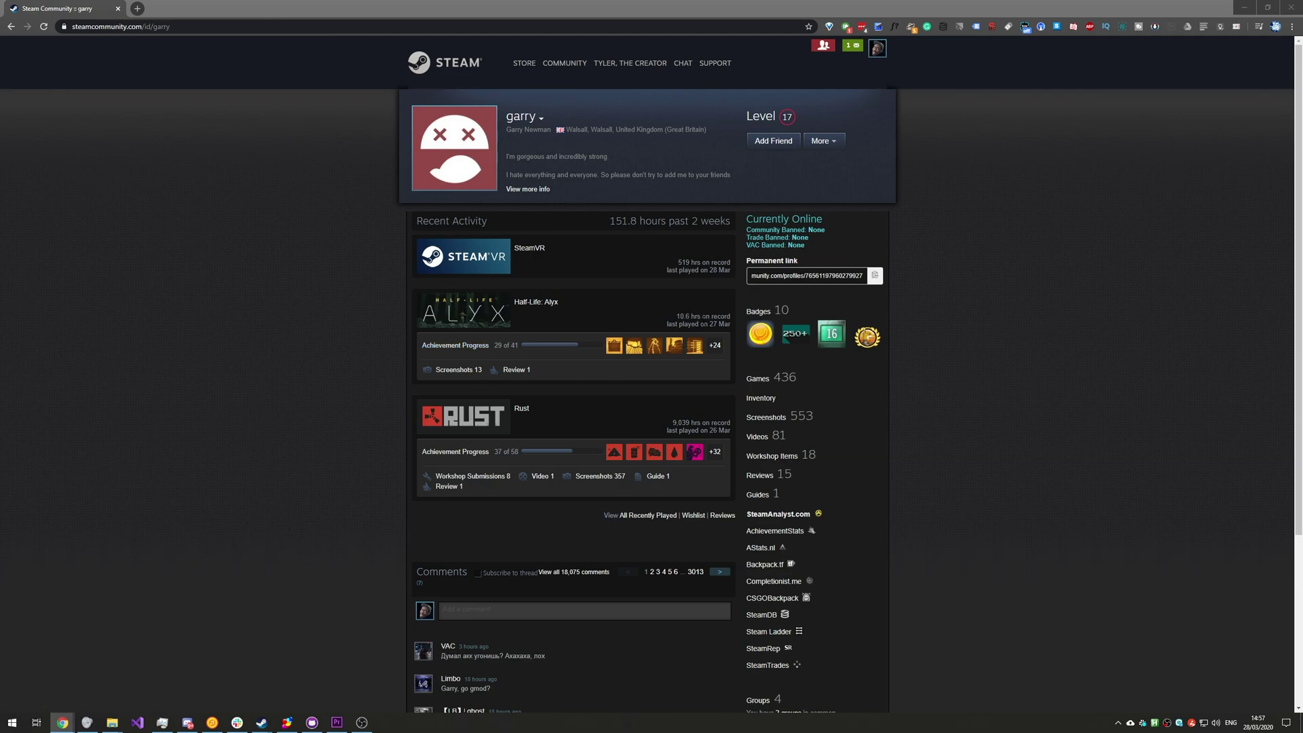
{"action": "key", "text": "F12"}
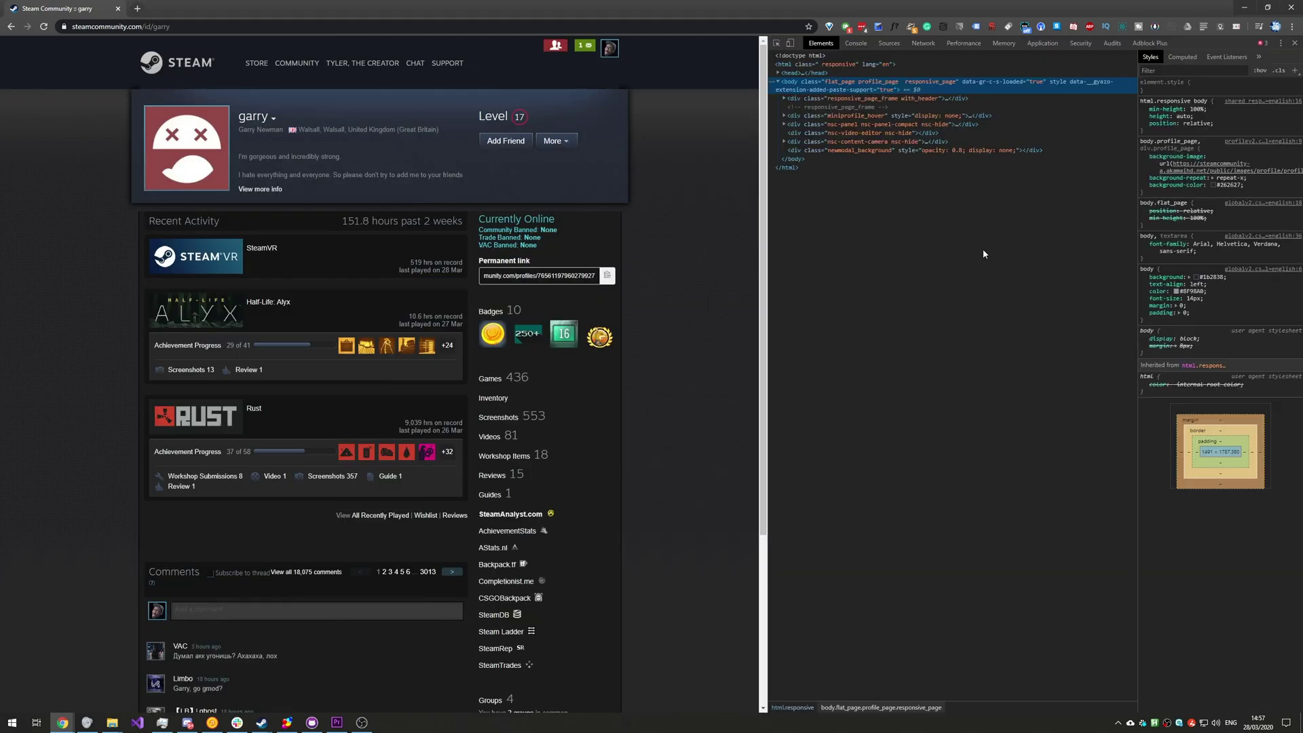
{"action": "right_click", "coordinate": [644, 295]}
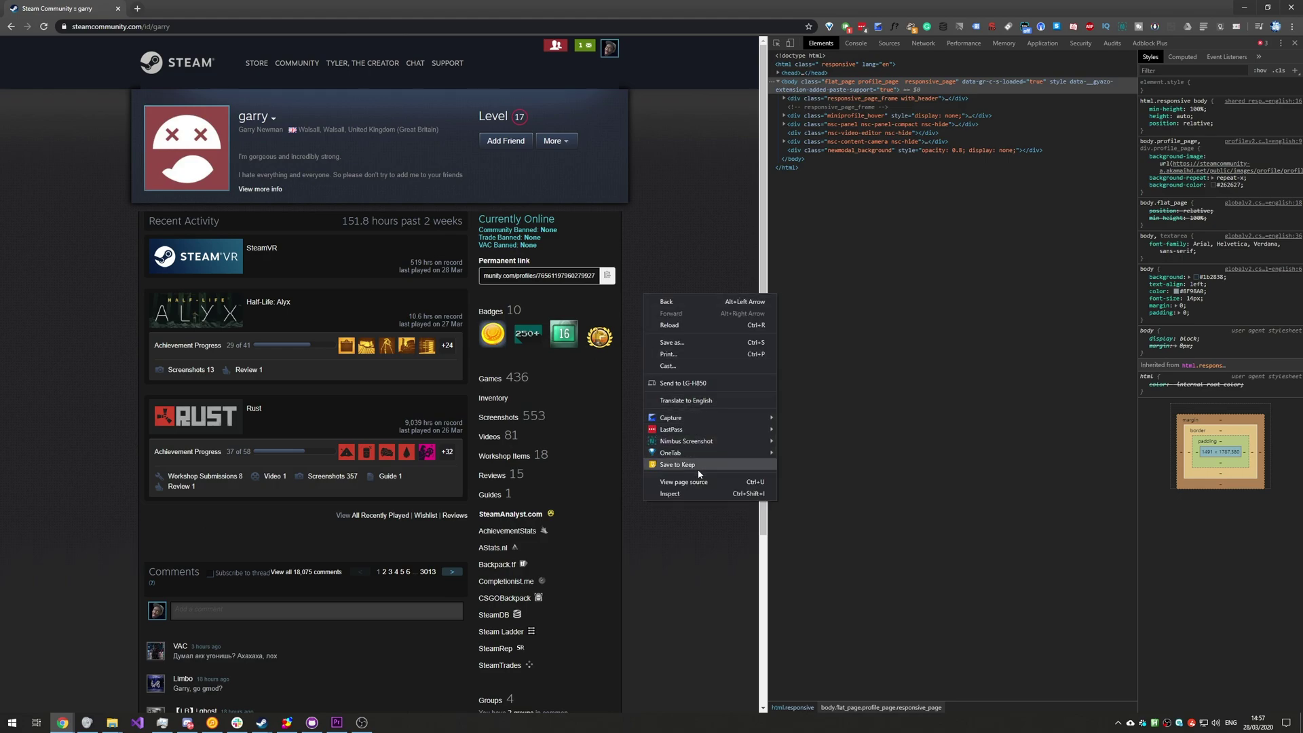
{"action": "left_click", "coordinate": [685, 526]}
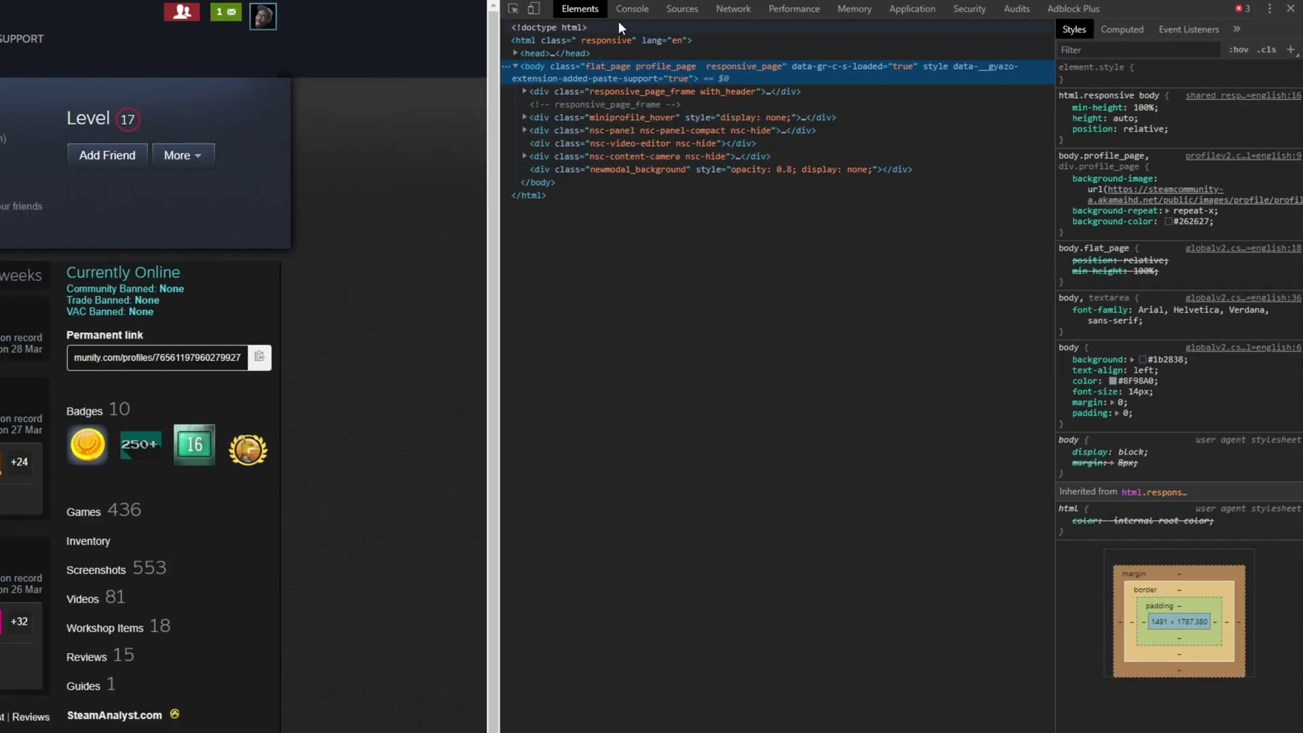
{"action": "left_click", "coordinate": [627, 10]}
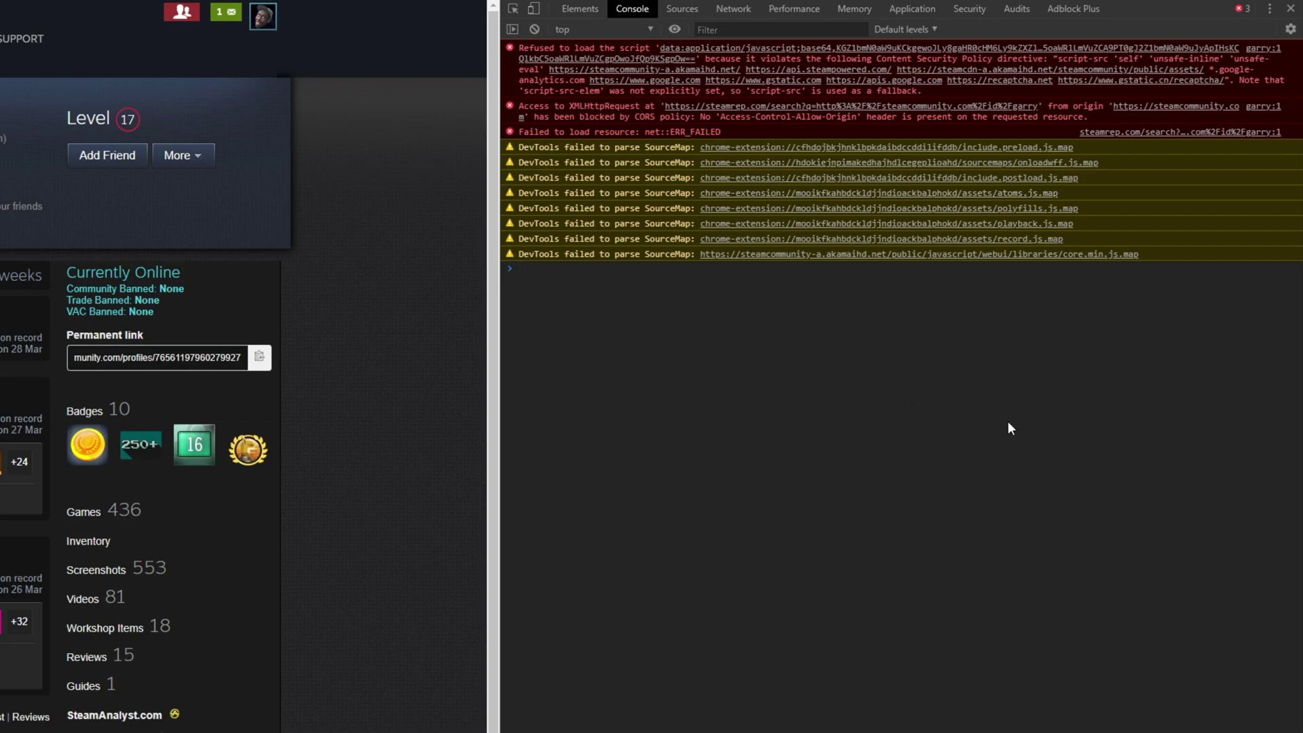
- Run javascript:ShowNicknameModal() in the console to open the profile's nickname dialog
{"action": "type", "text": "javasc"}
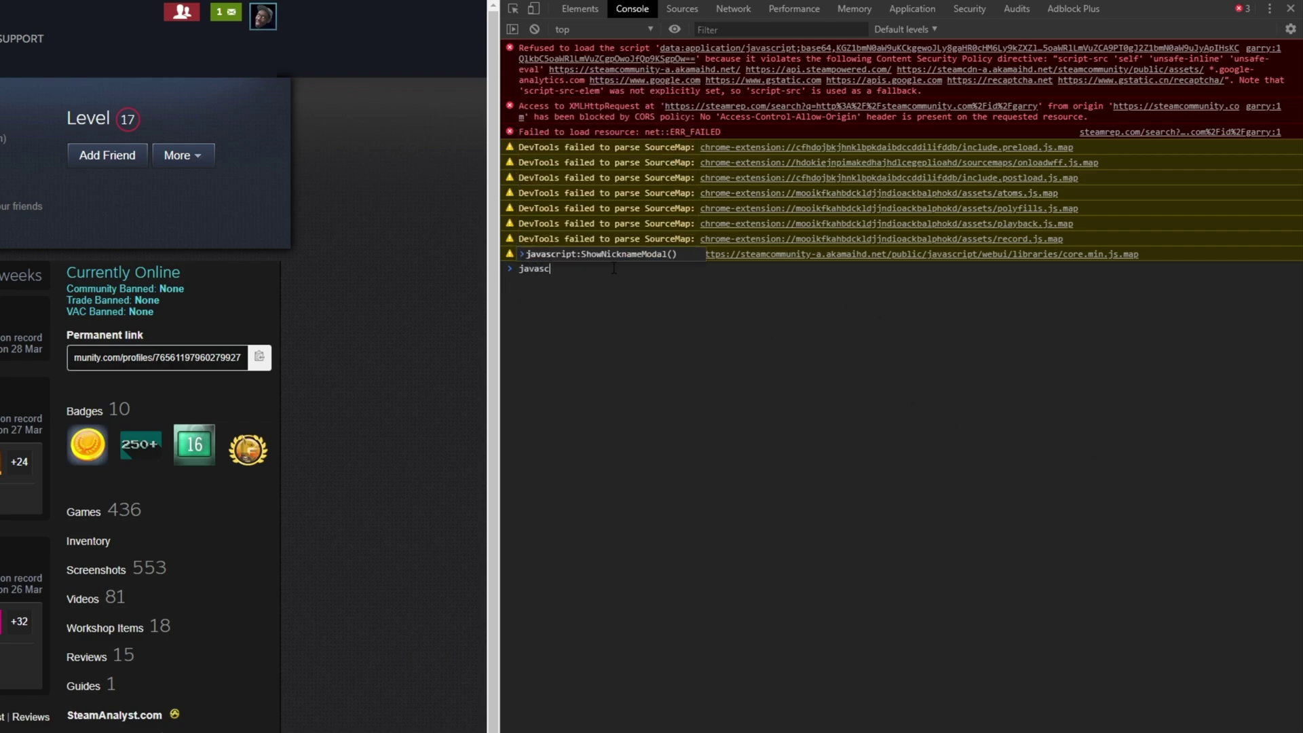
{"action": "type", "text": "ript:ShowNick"}
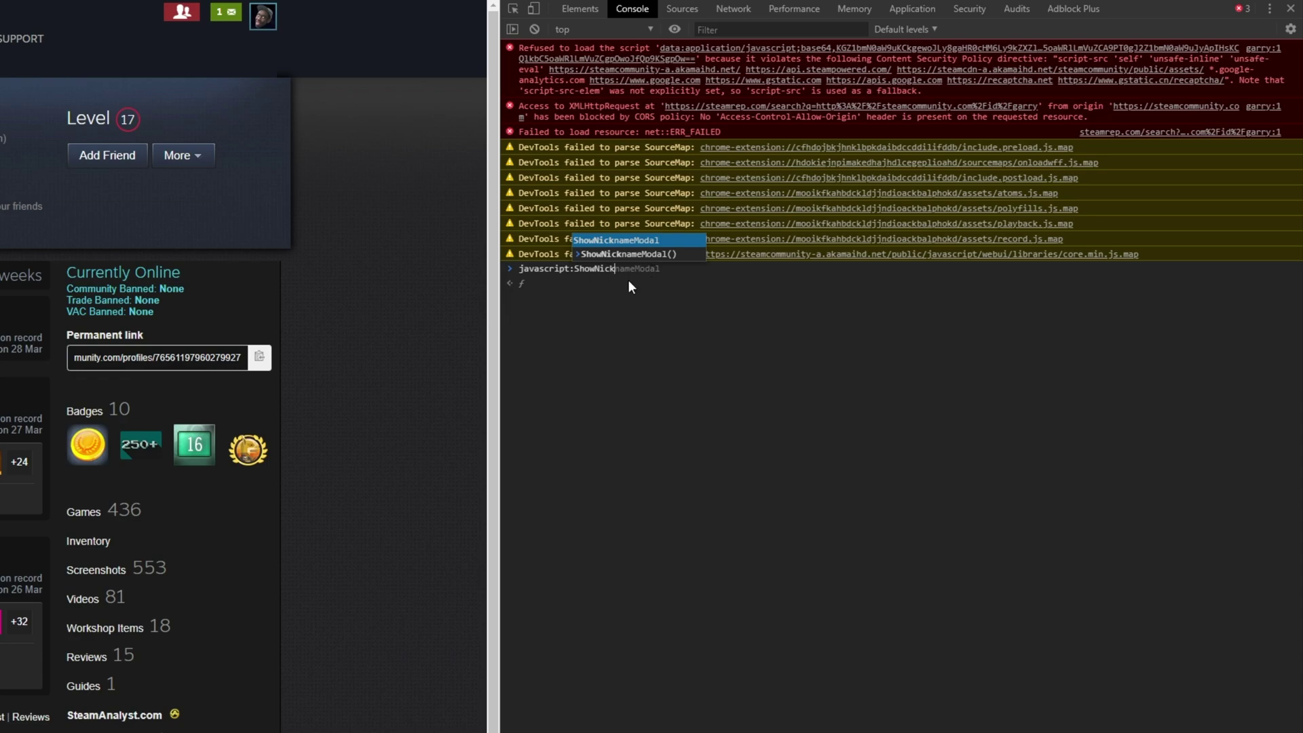
{"action": "key", "text": "Tab"}
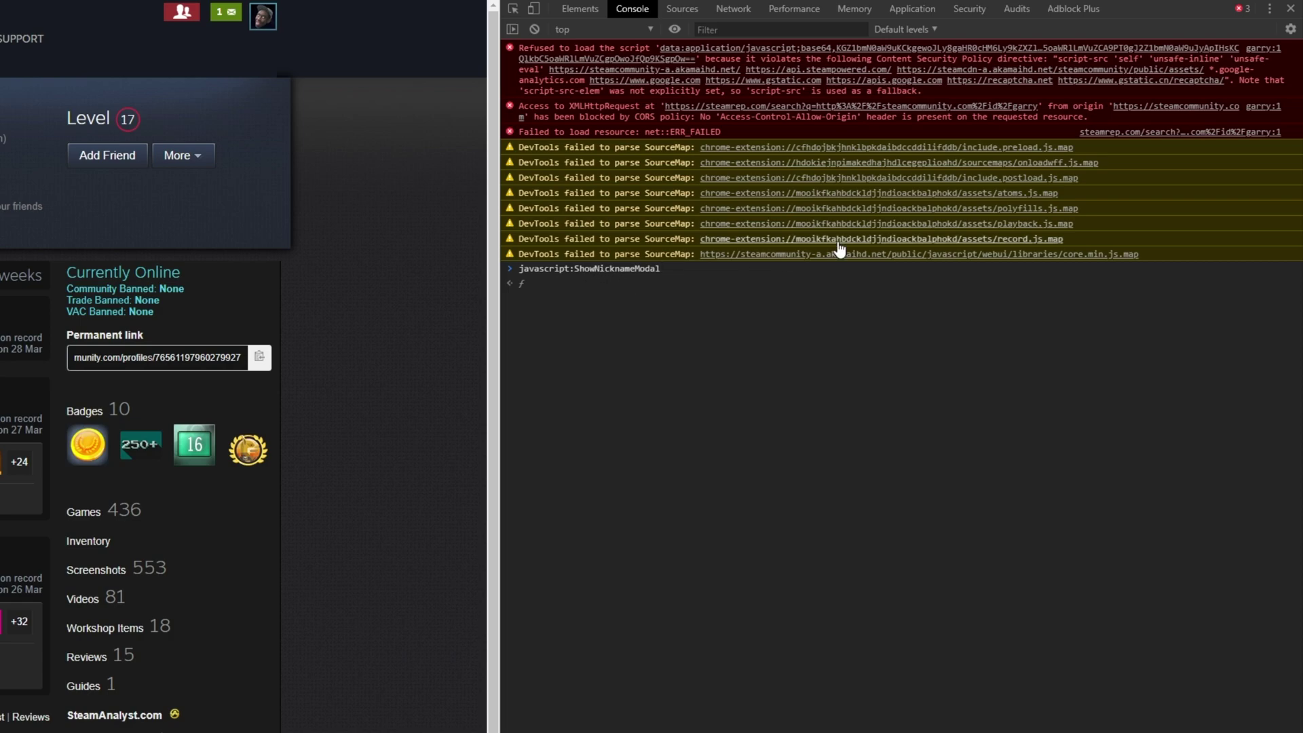
{"action": "type", "text": "()"}
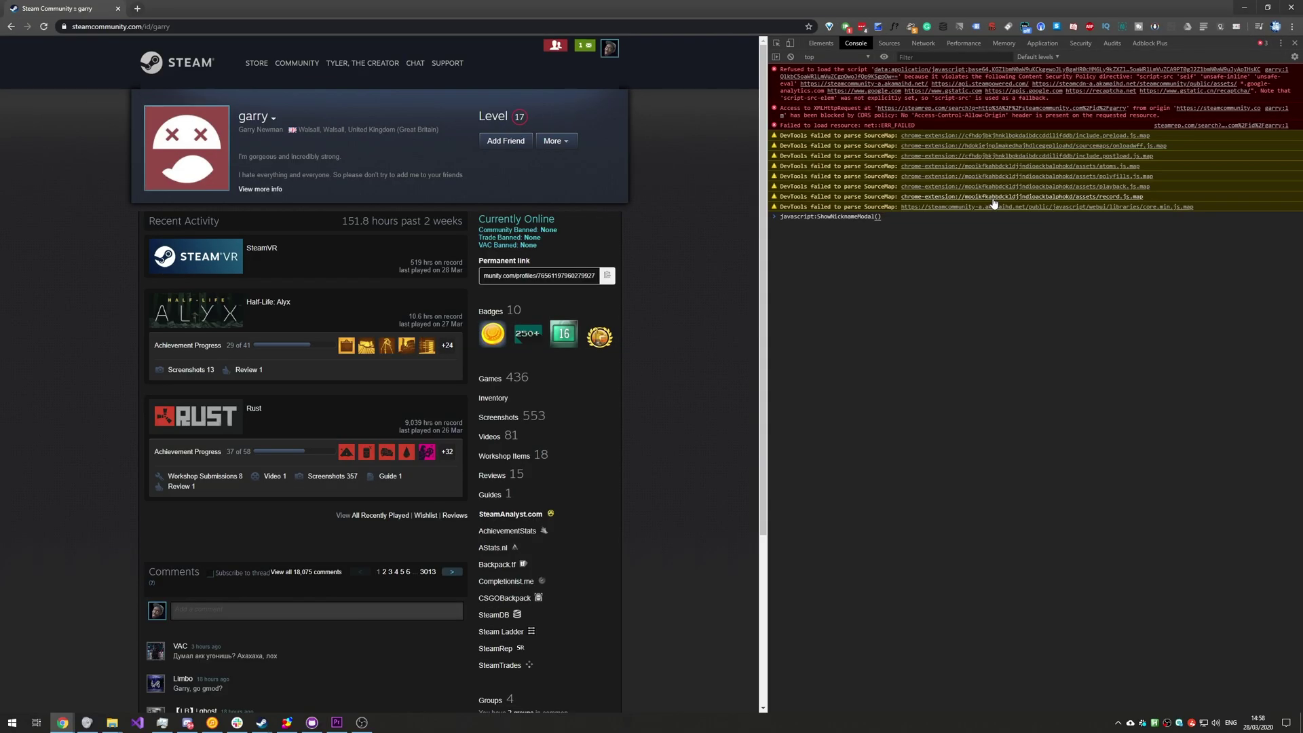
{"action": "key", "text": "Return"}
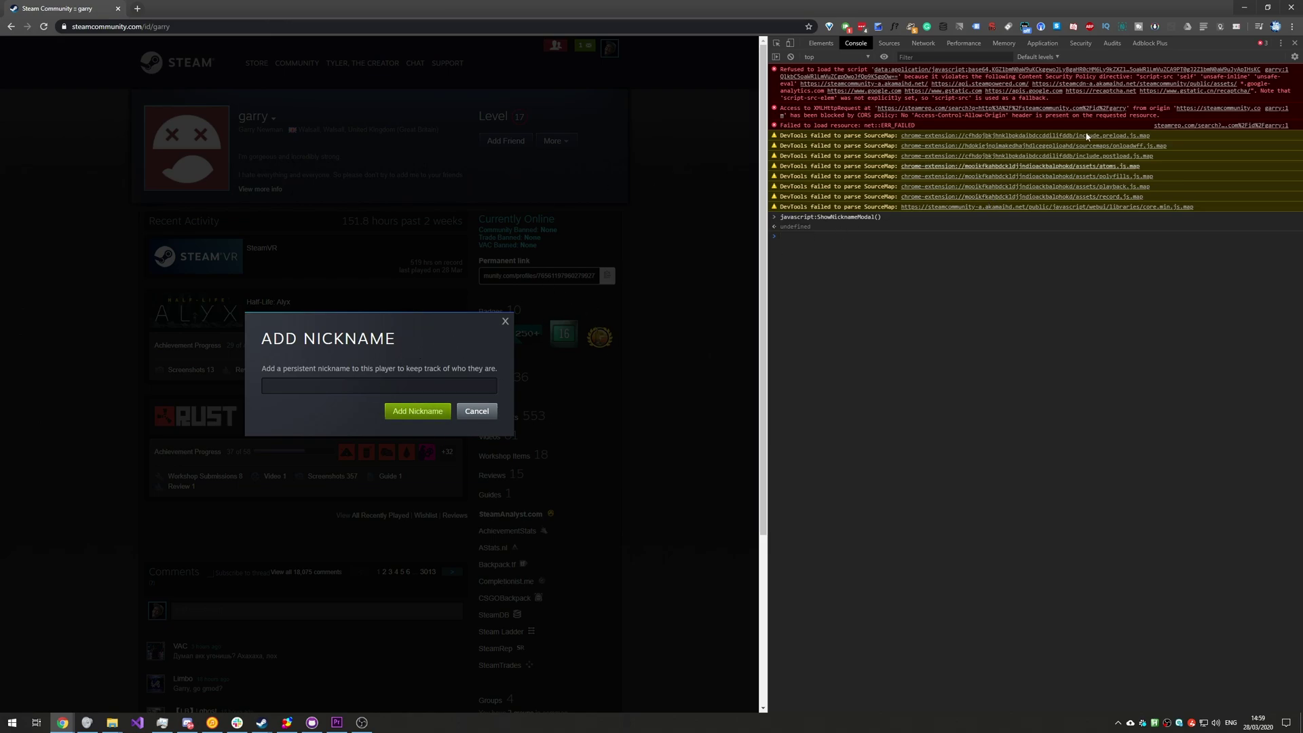
- Close the developer tools, save the nickname "Test" for the profile, and check it beside the profile name
{"action": "left_click", "coordinate": [1294, 42]}
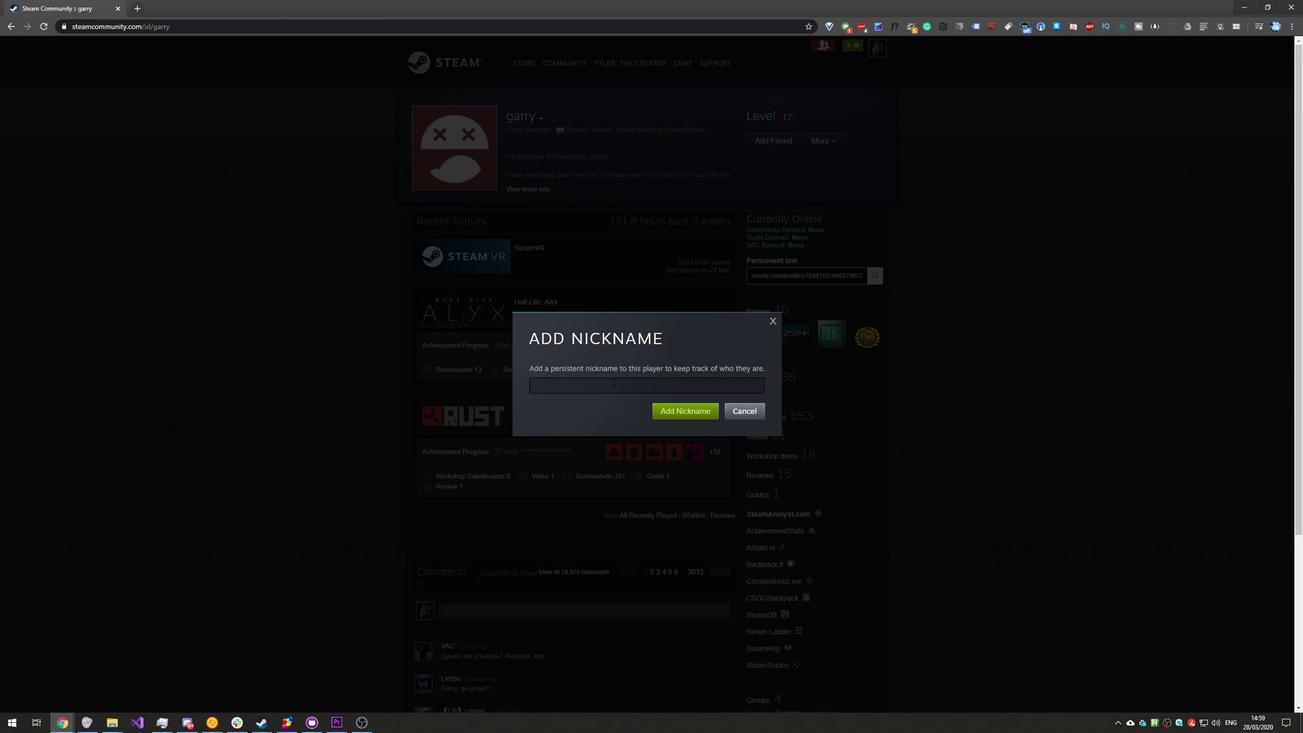
{"action": "key", "text": "Return"}
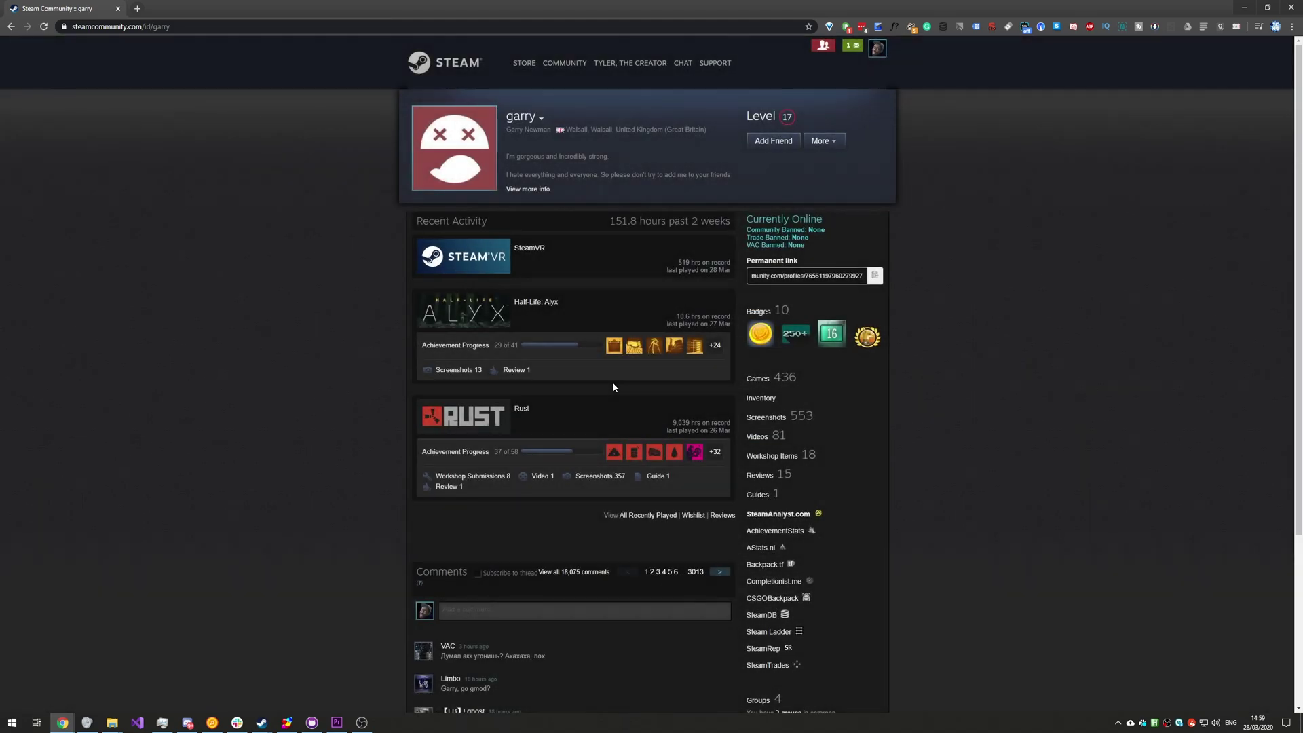
{"action": "double_click", "coordinate": [520, 116]}
{"action": "double_click", "coordinate": [555, 116]}
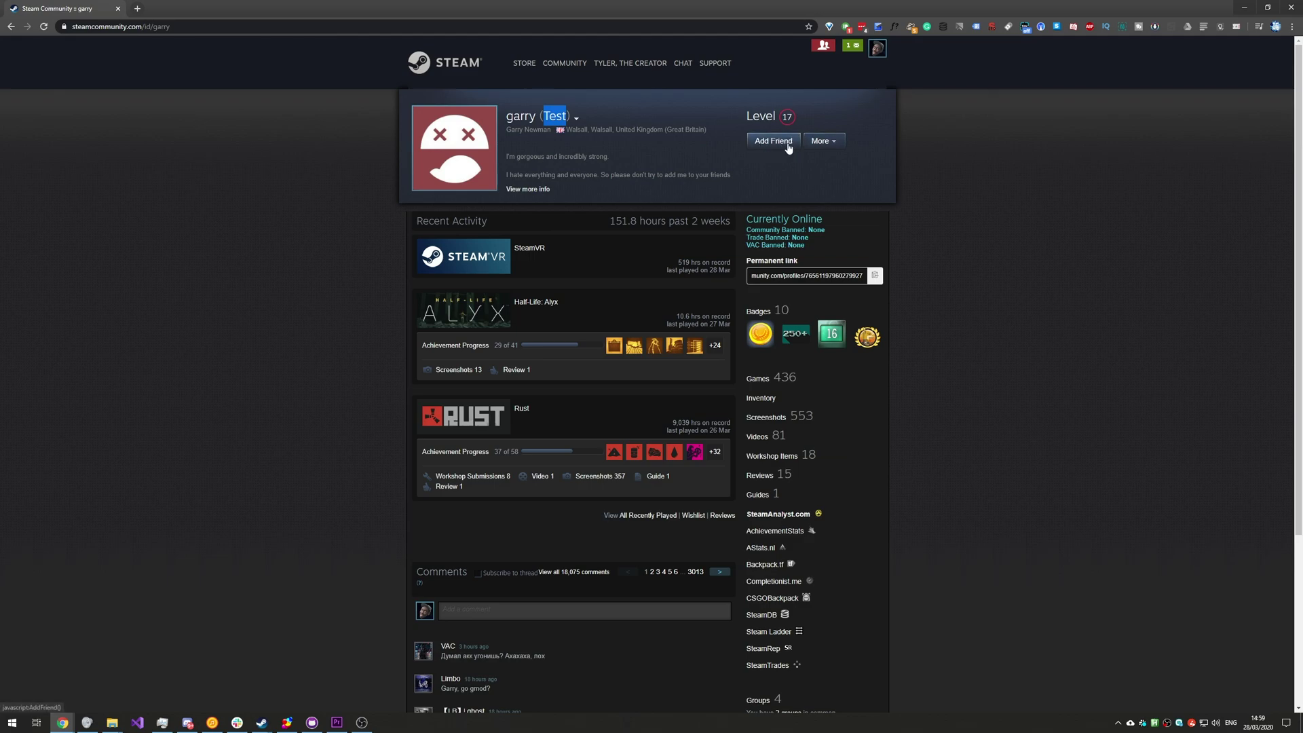
- Switch to the Steam client and check the nickname on the same profile, reached through the FacepunchStudios group's member list
{"action": "right_click", "coordinate": [764, 100]}
{"action": "key", "text": "Escape"}
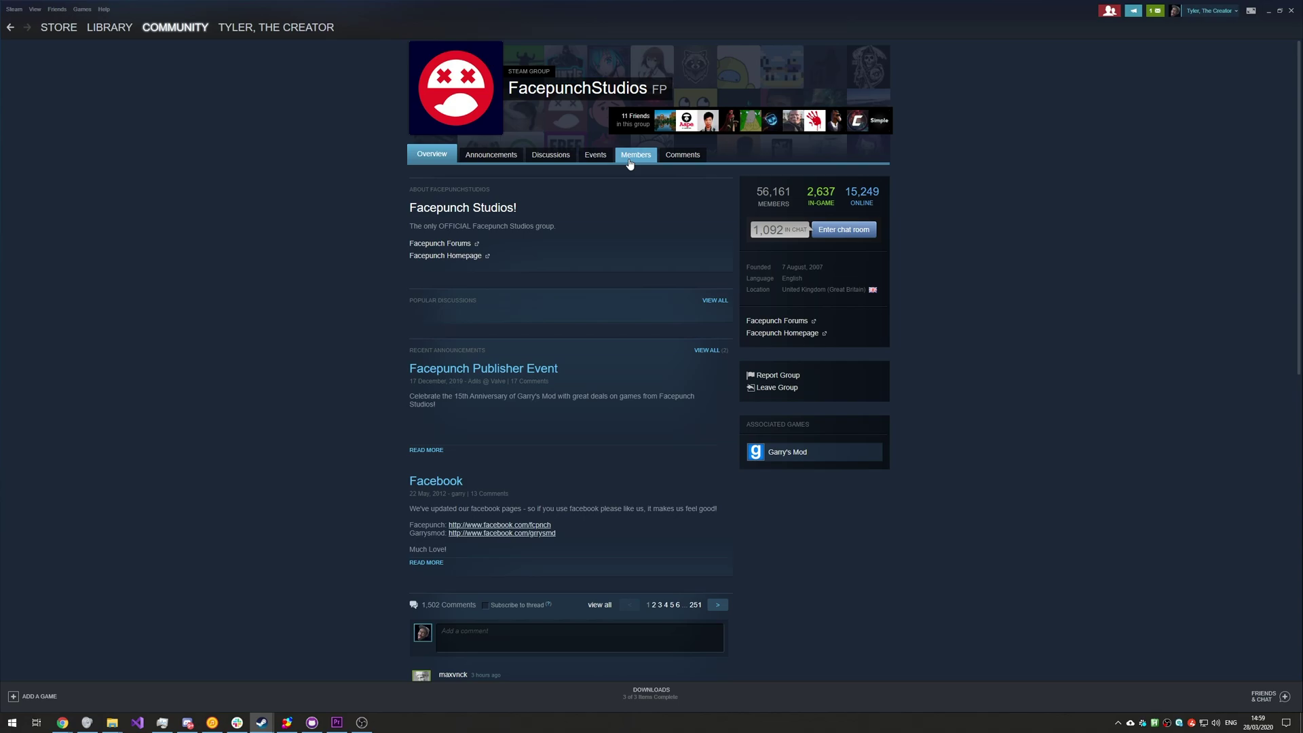
{"action": "left_click", "coordinate": [629, 161]}
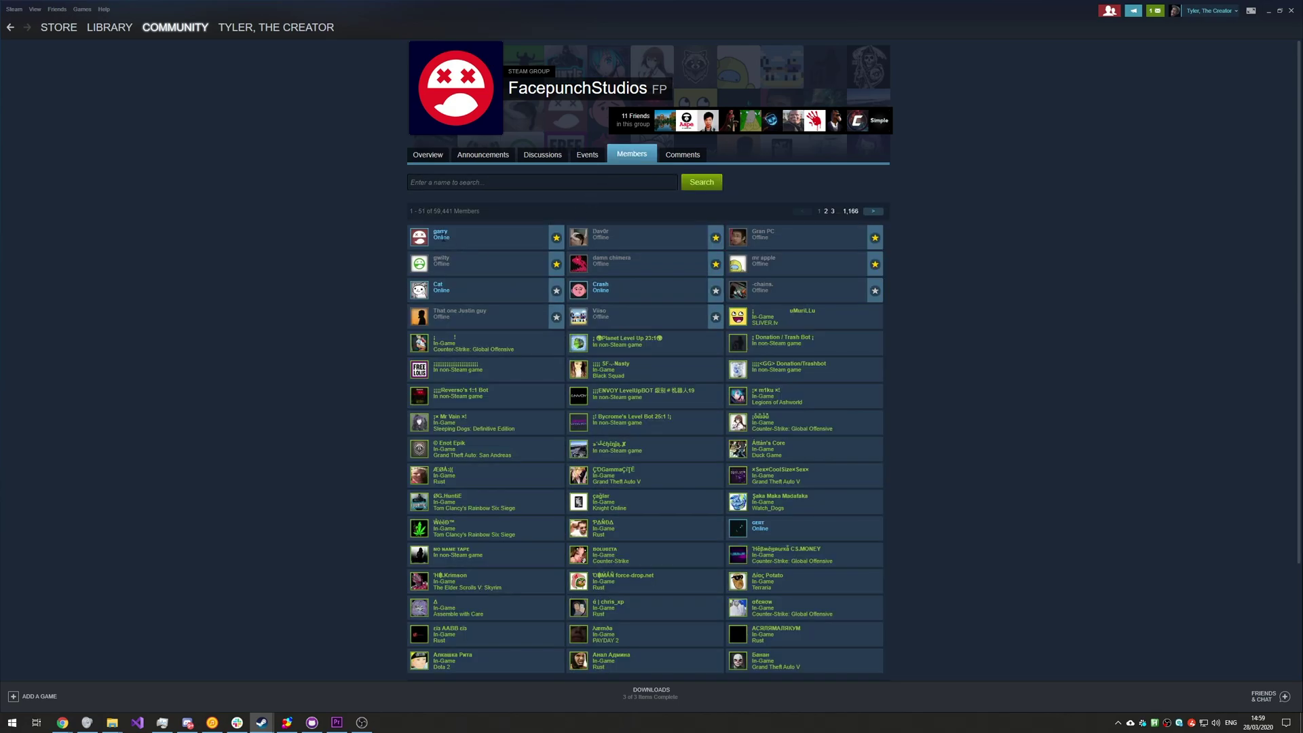
{"action": "left_click", "coordinate": [442, 234]}
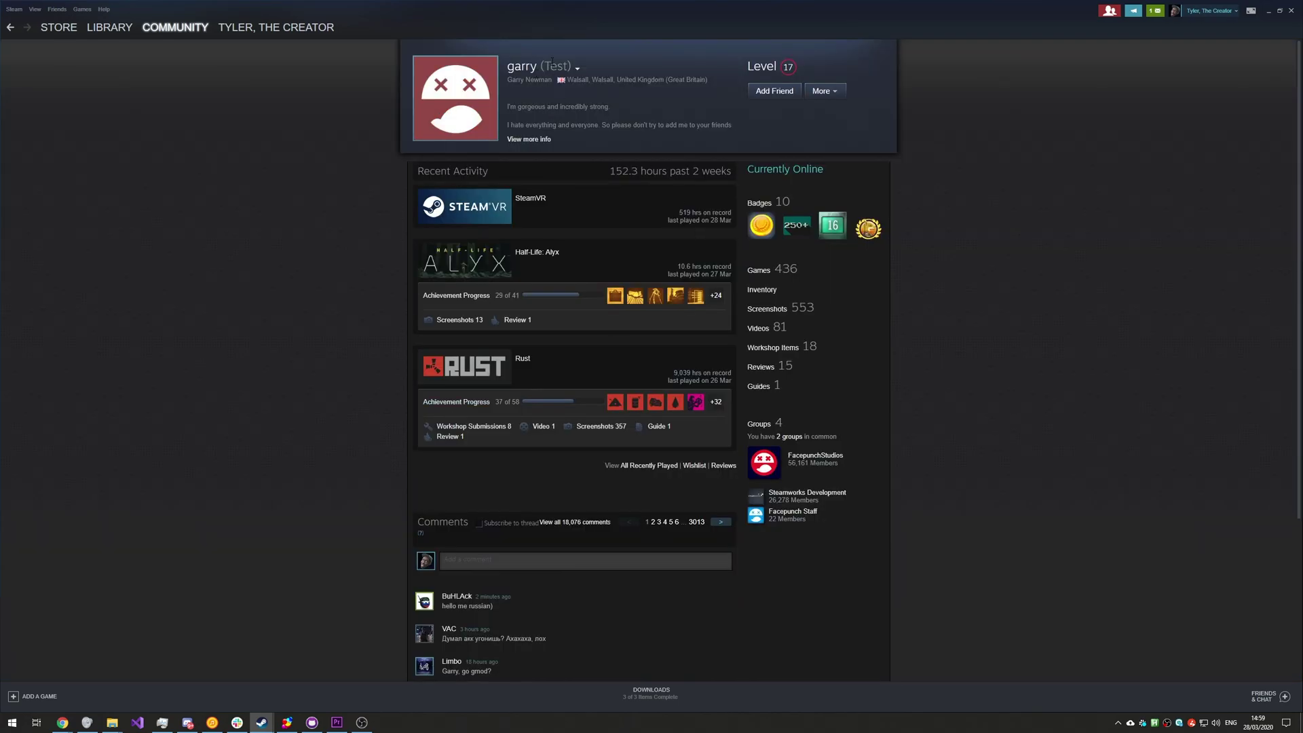
{"action": "double_click", "coordinate": [551, 64]}
- Return to the profile page in Chrome and reopen its nickname dialog by running javascript:ShowNicknameModal() in the developer console
{"action": "key", "text": "alt+Tab"}
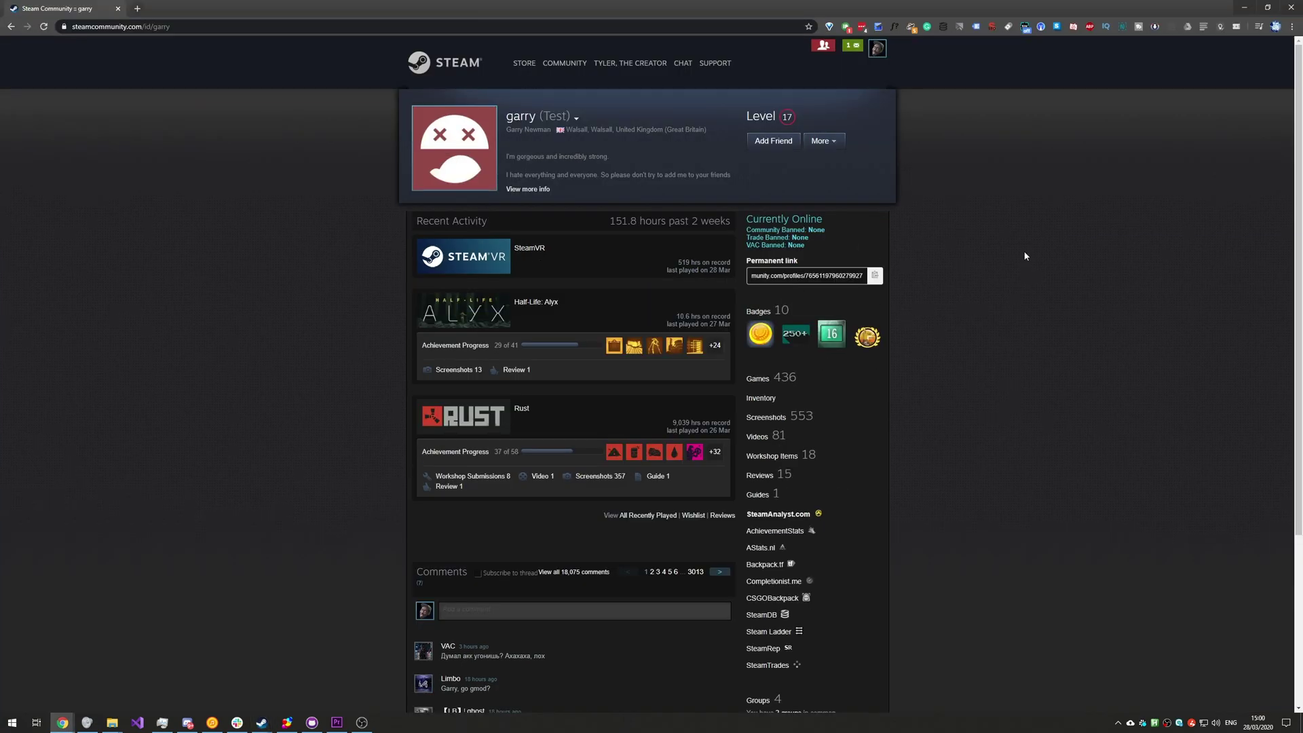
{"action": "key", "text": "F12"}
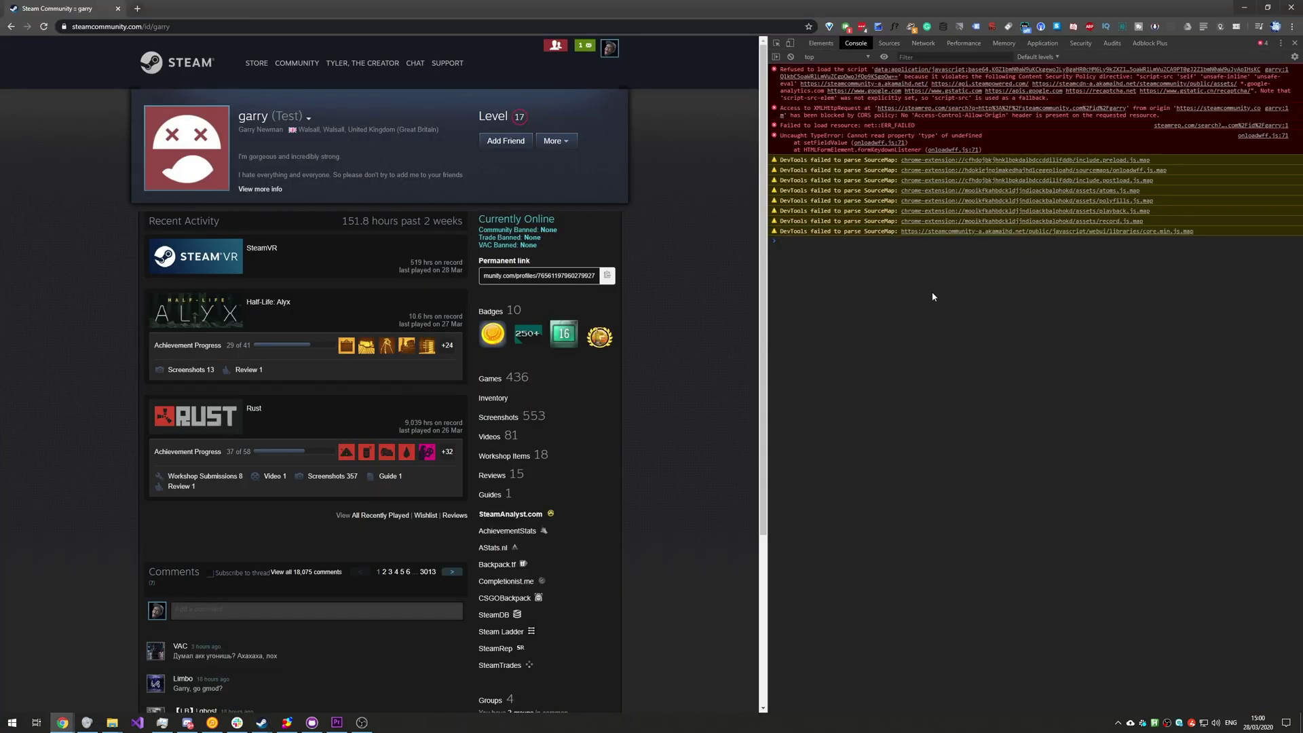
{"action": "type", "text": "javascript:ShowNicknameModal()"}
{"action": "key", "text": "Return"}
{"action": "key", "text": "Up"}
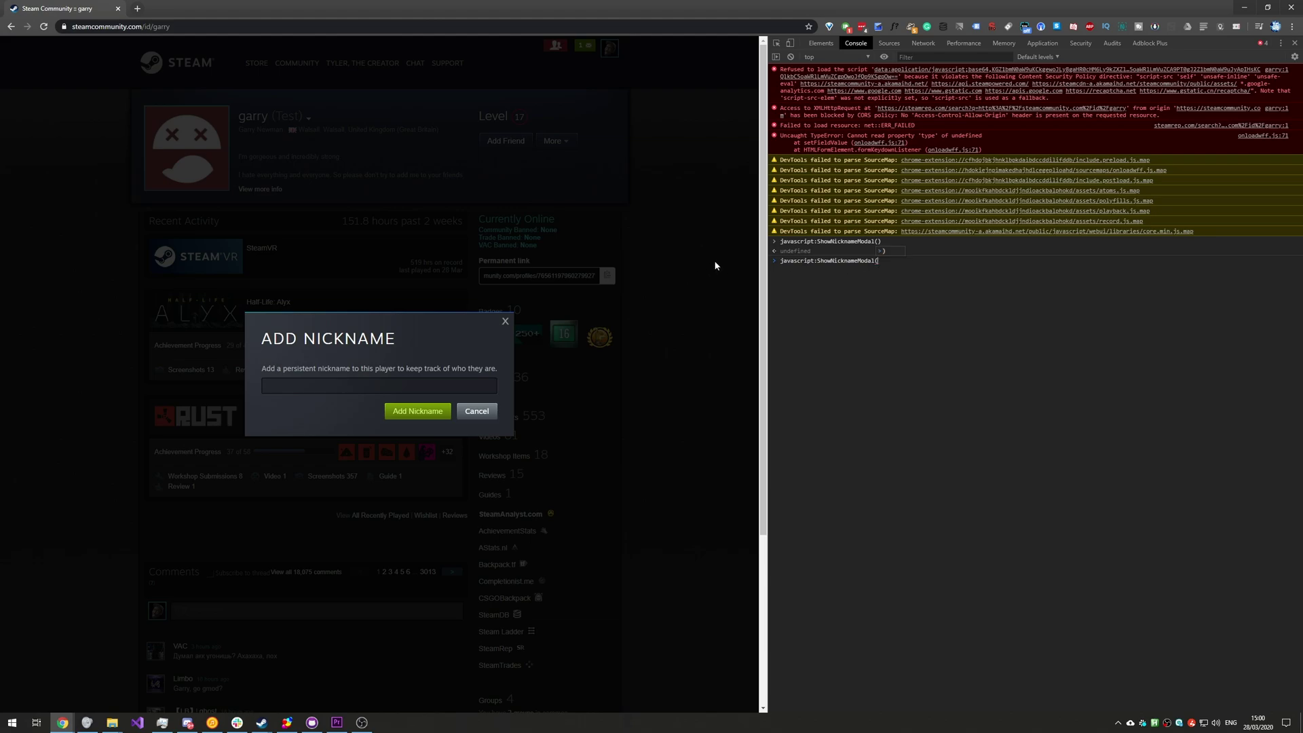
{"action": "key", "text": "BackSpace"}
{"action": "key", "text": "BackSpace"}
{"action": "key", "text": "BackSpace"}
{"action": "key", "text": "BackSpace"}
{"action": "key", "text": "BackSpace"}
{"action": "key", "text": "BackSpace"}
{"action": "key", "text": "BackSpace"}
{"action": "key", "text": "BackSpace"}
{"action": "key", "text": "BackSpace"}
{"action": "key", "text": "BackSpace"}
{"action": "key", "text": "BackSpace"}
{"action": "key", "text": "BackSpace"}
{"action": "key", "text": "BackSpace"}
{"action": "key", "text": "BackSpace"}
{"action": "key", "text": "BackSpace"}
{"action": "key", "text": "BackSpace"}
{"action": "key", "text": "BackSpace"}
{"action": "key", "text": "BackSpace"}
{"action": "key", "text": "BackSpace"}
{"action": "key", "text": "BackSpace"}
{"action": "key", "text": "BackSpace"}
{"action": "key", "text": "BackSpace"}
- Close the developer tools and remove the profile's nickname by saving the nickname dialog empty
{"action": "left_click", "coordinate": [1294, 43]}
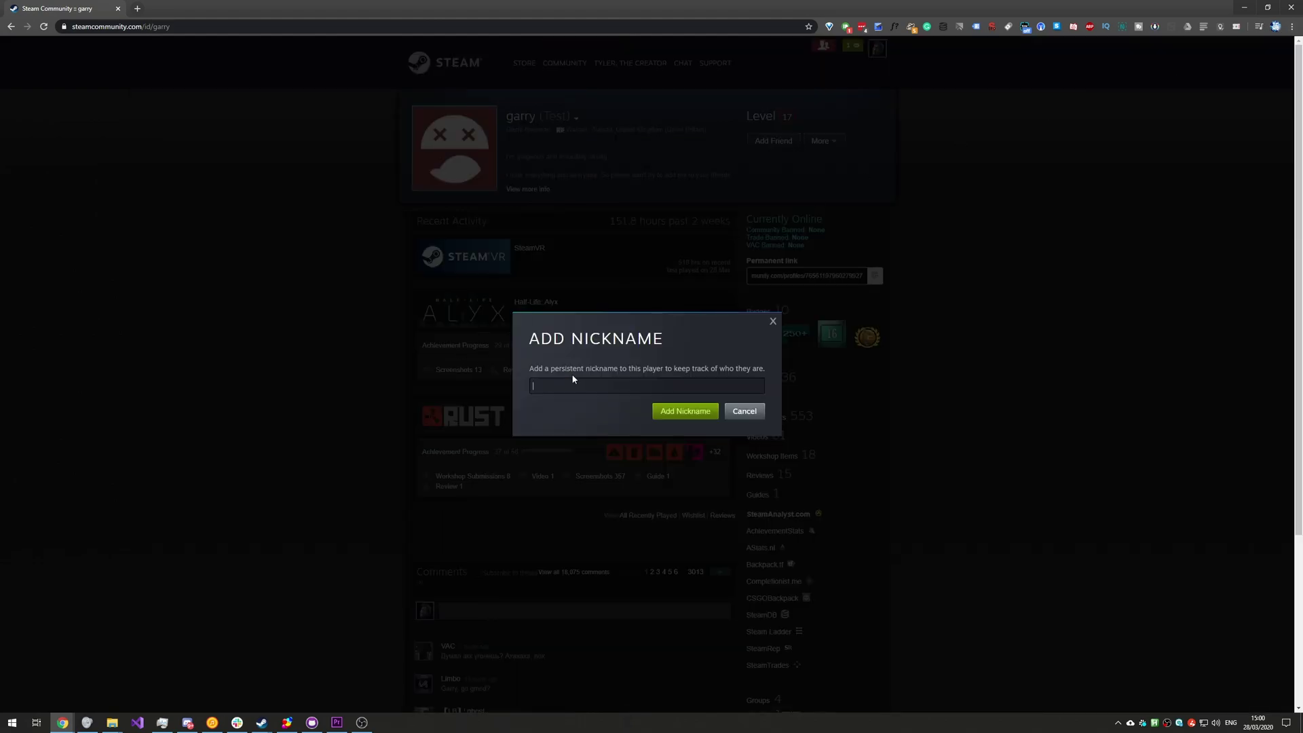
{"action": "left_click", "coordinate": [670, 412]}
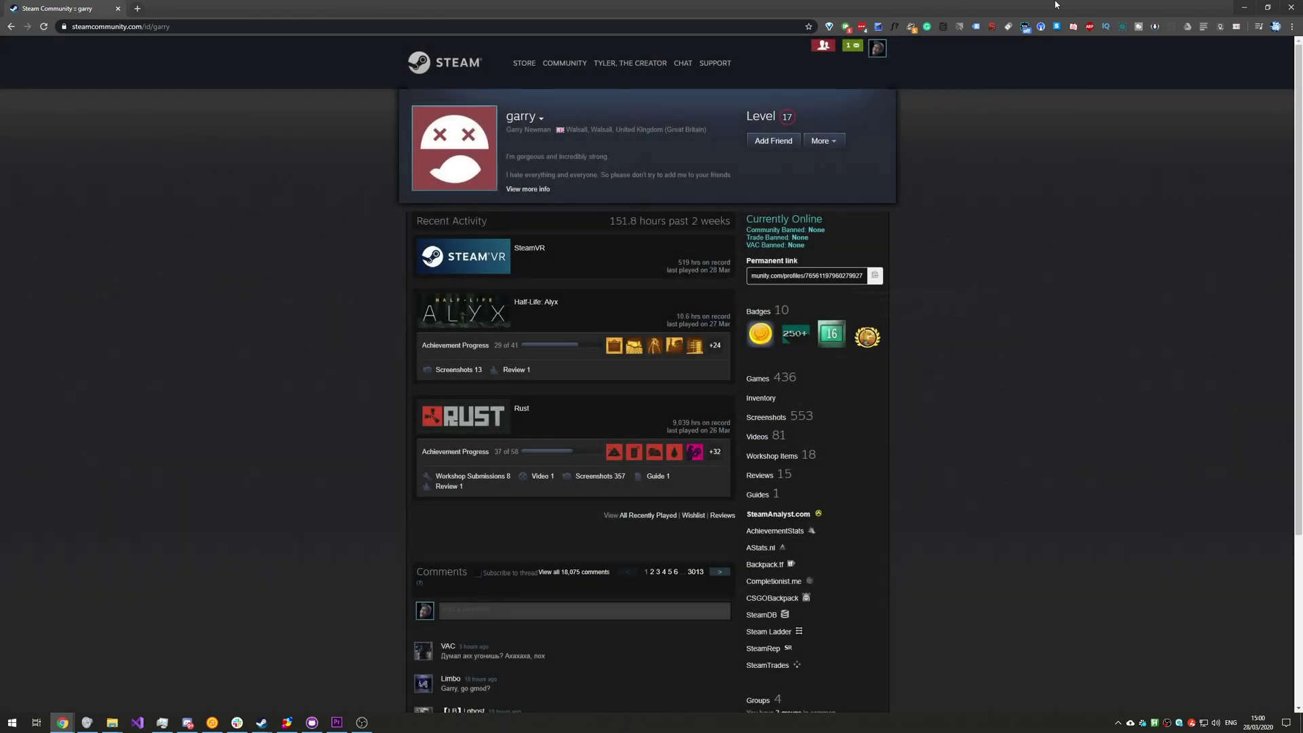
- Switch to the Steam client and try to send the same profile a friend request
{"action": "left_click", "coordinate": [1244, 7]}
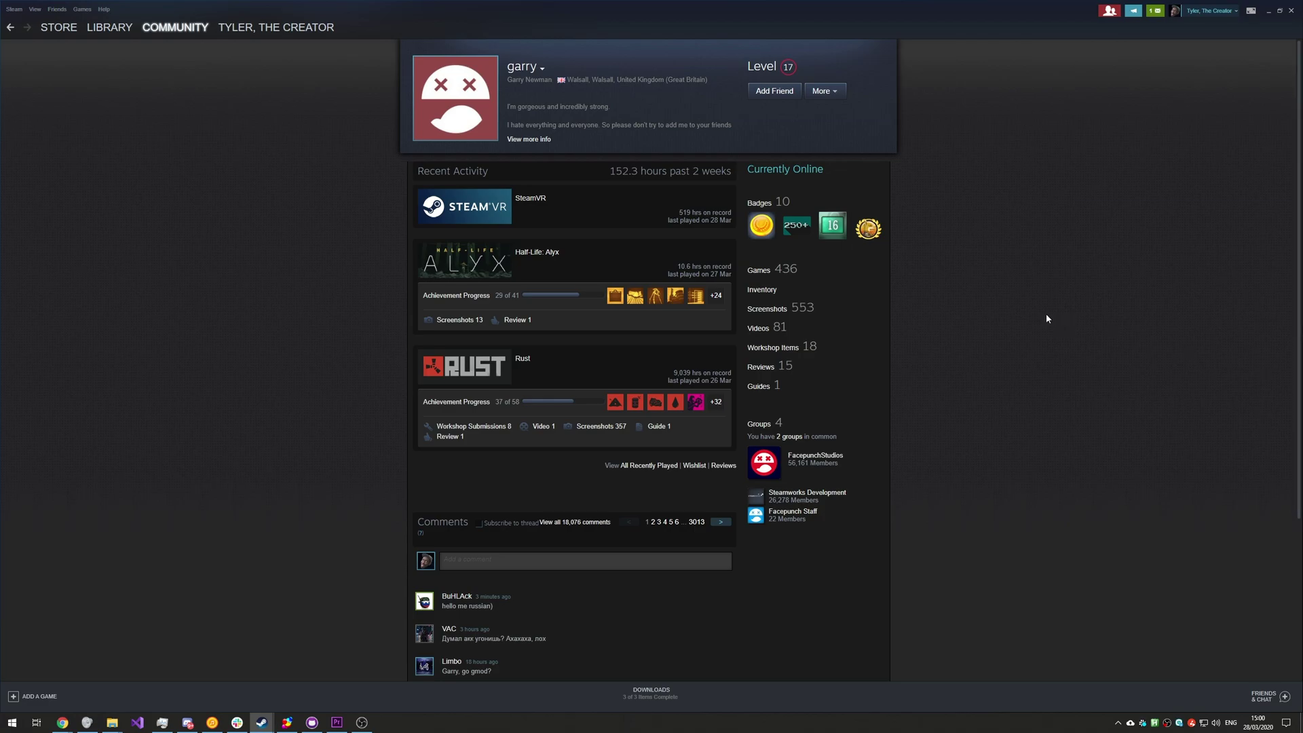
{"action": "left_click_drag", "start_coordinate": [1046, 318], "coordinate": [989, 402]}
{"action": "left_click", "coordinate": [990, 402]}
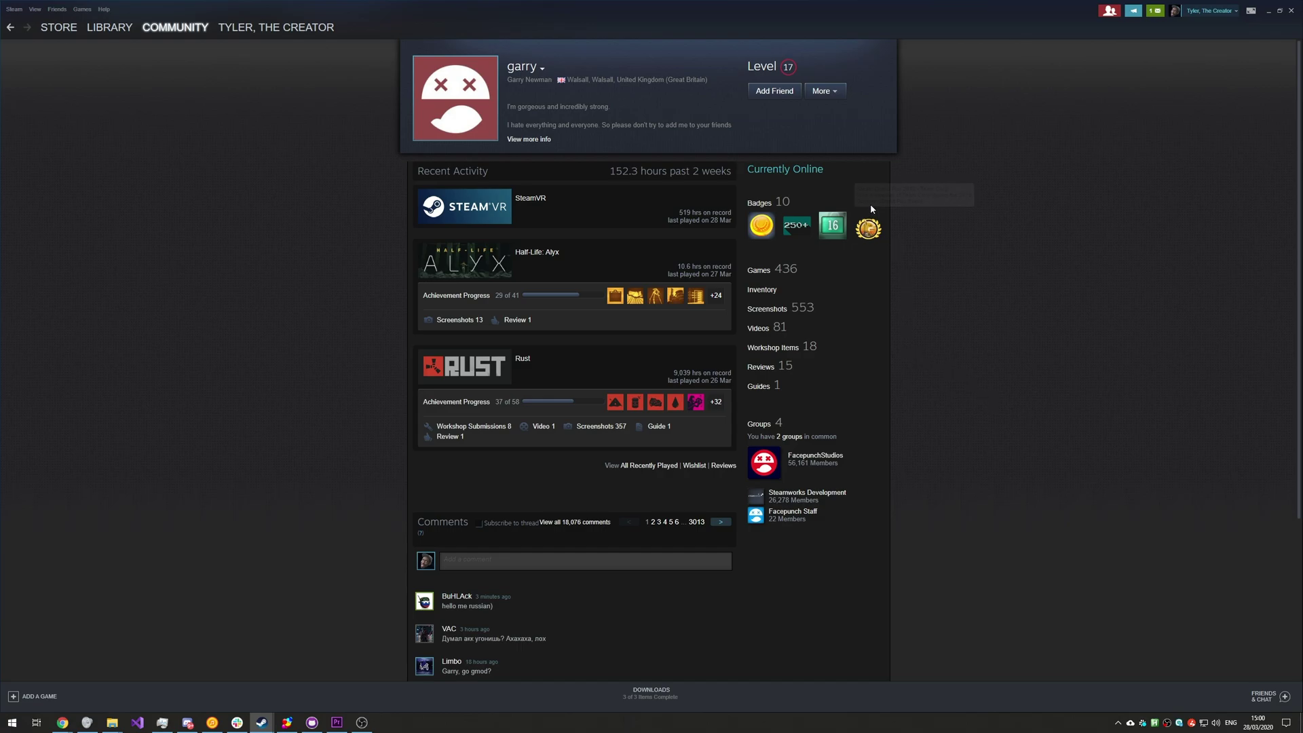
{"action": "left_click", "coordinate": [766, 95]}
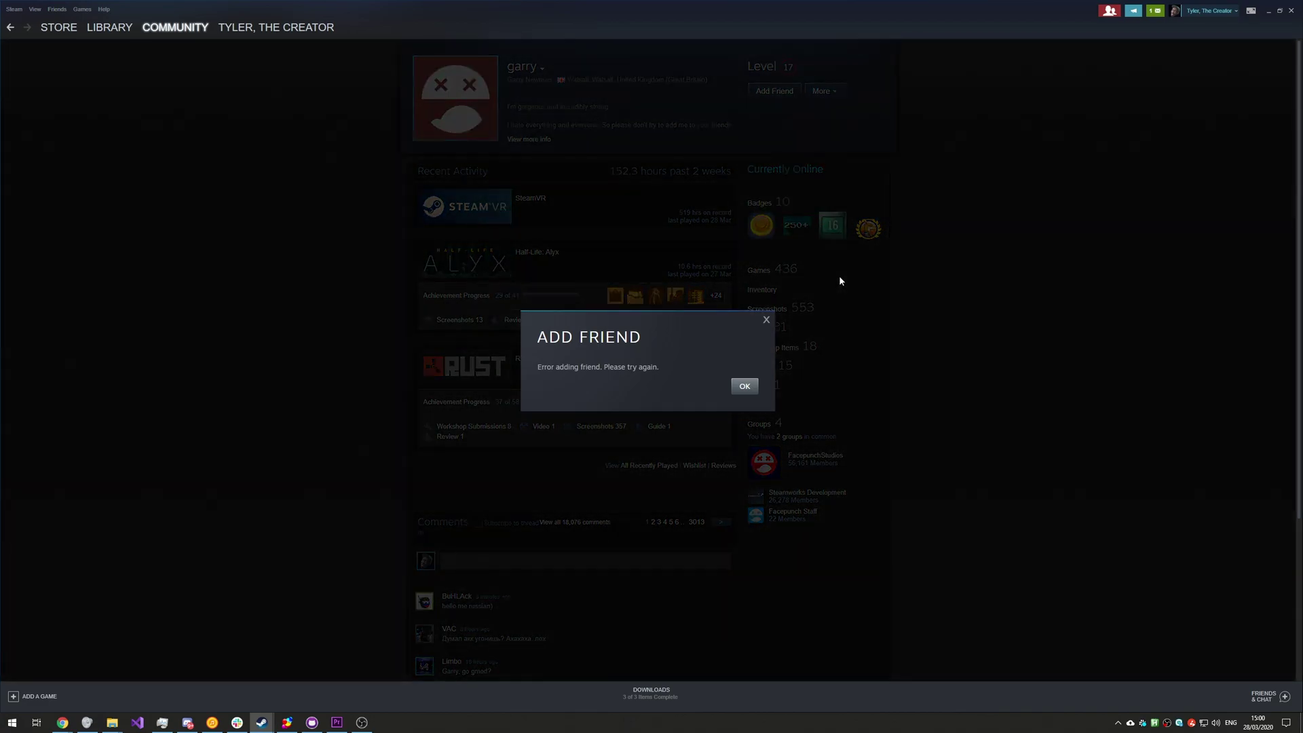
{"action": "left_click", "coordinate": [744, 387]}
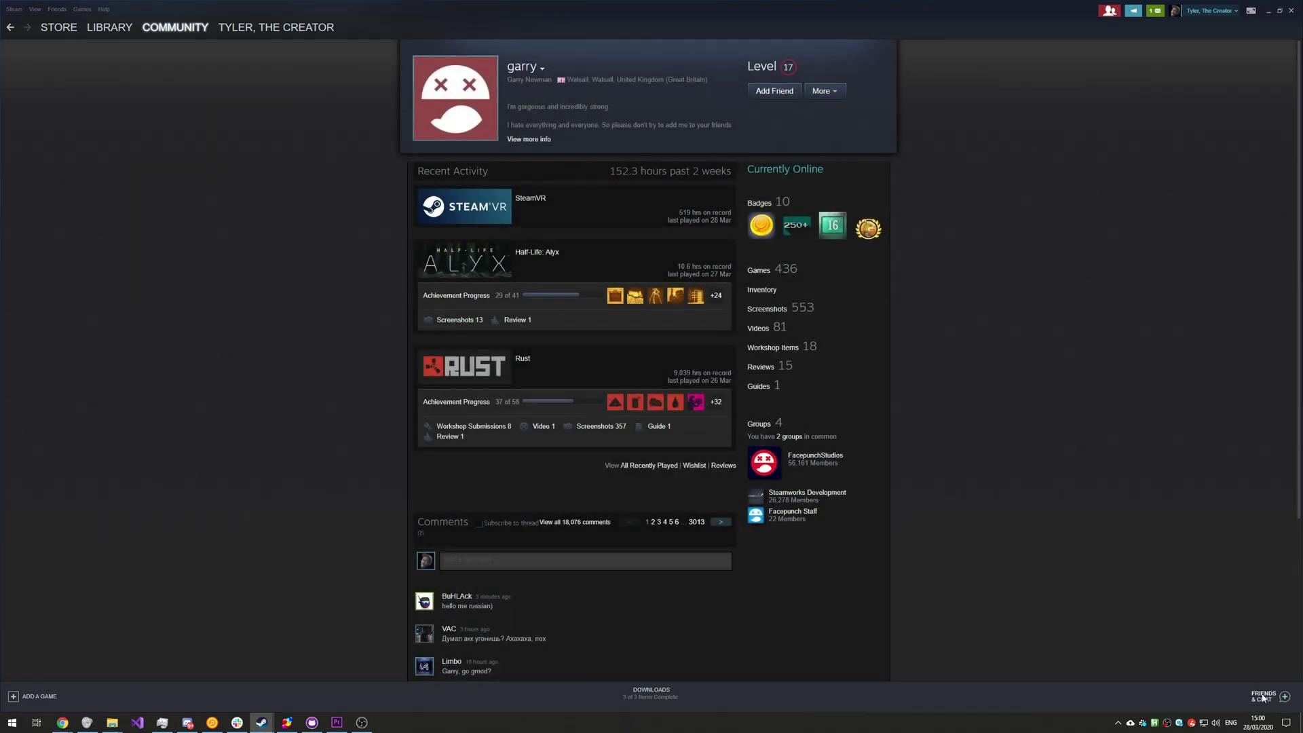
{"action": "left_click", "coordinate": [773, 91]}
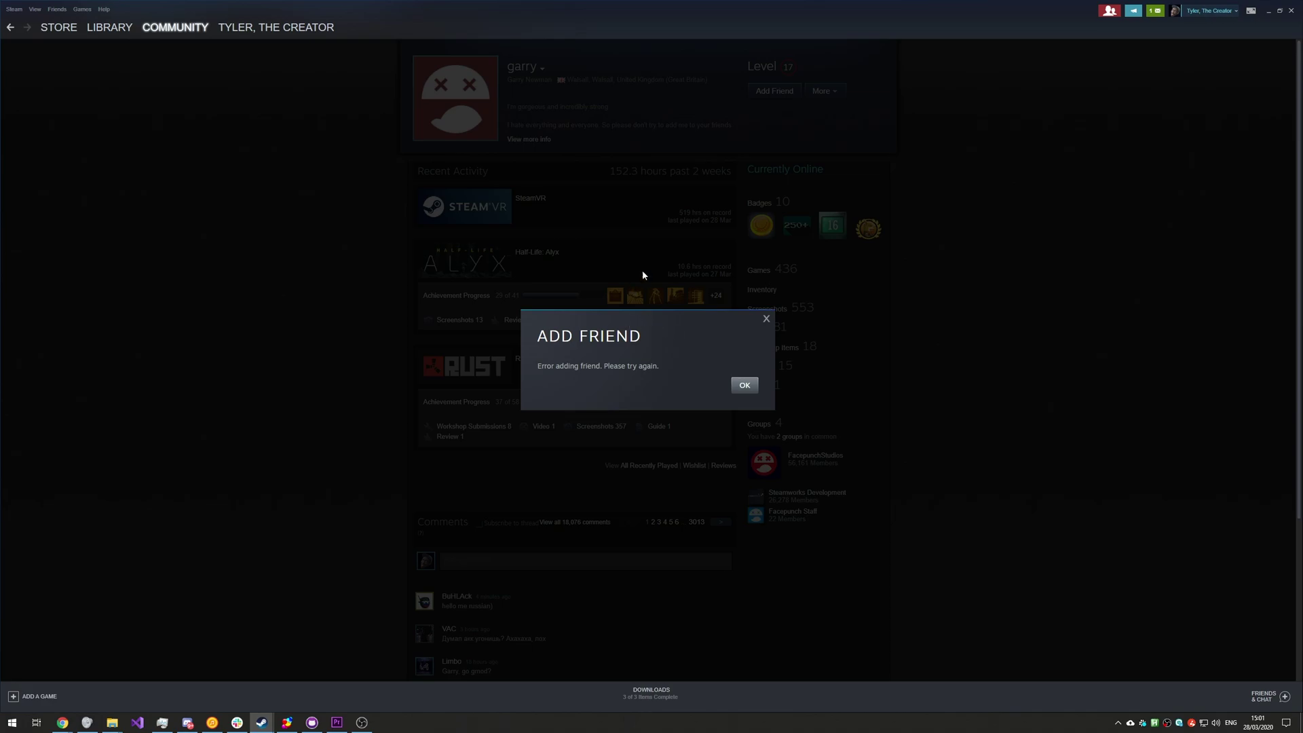
{"action": "key", "text": "Escape"}
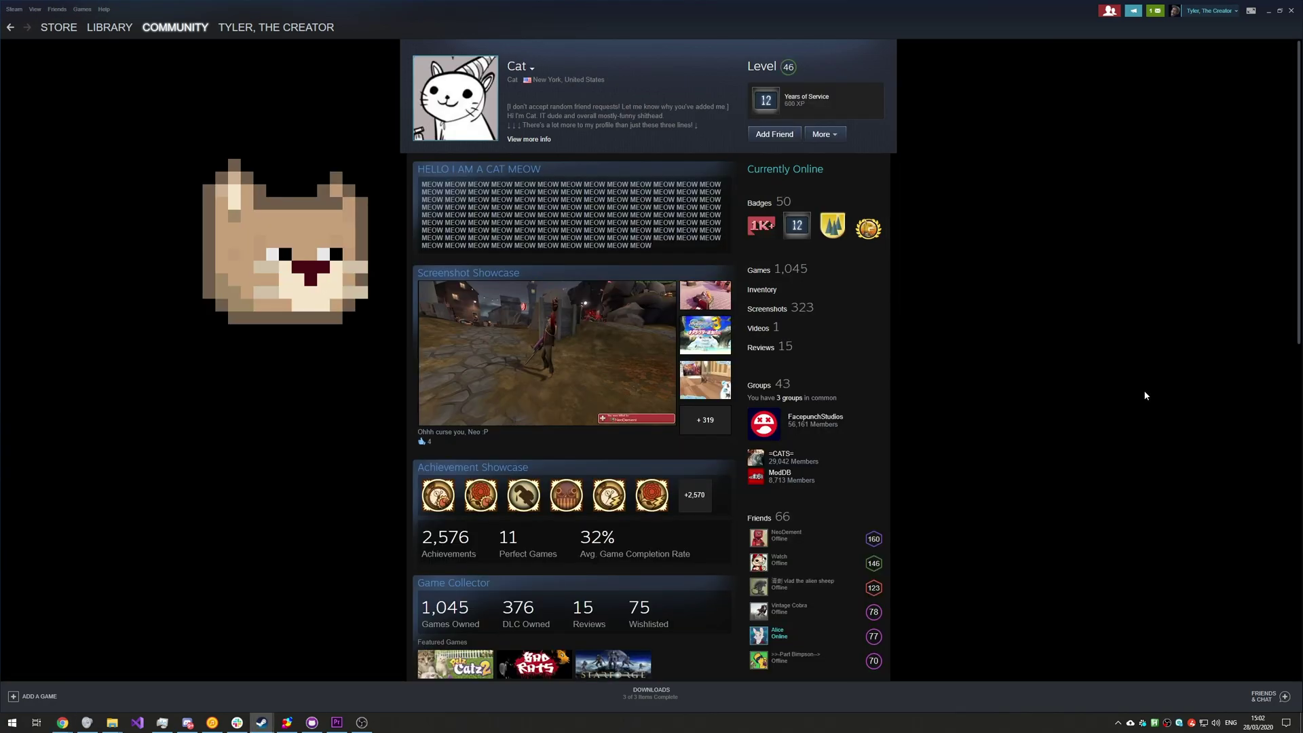
- Send the profile's owner a friend invite and open the pending invitations in the friends list
{"action": "left_click", "coordinate": [775, 134]}
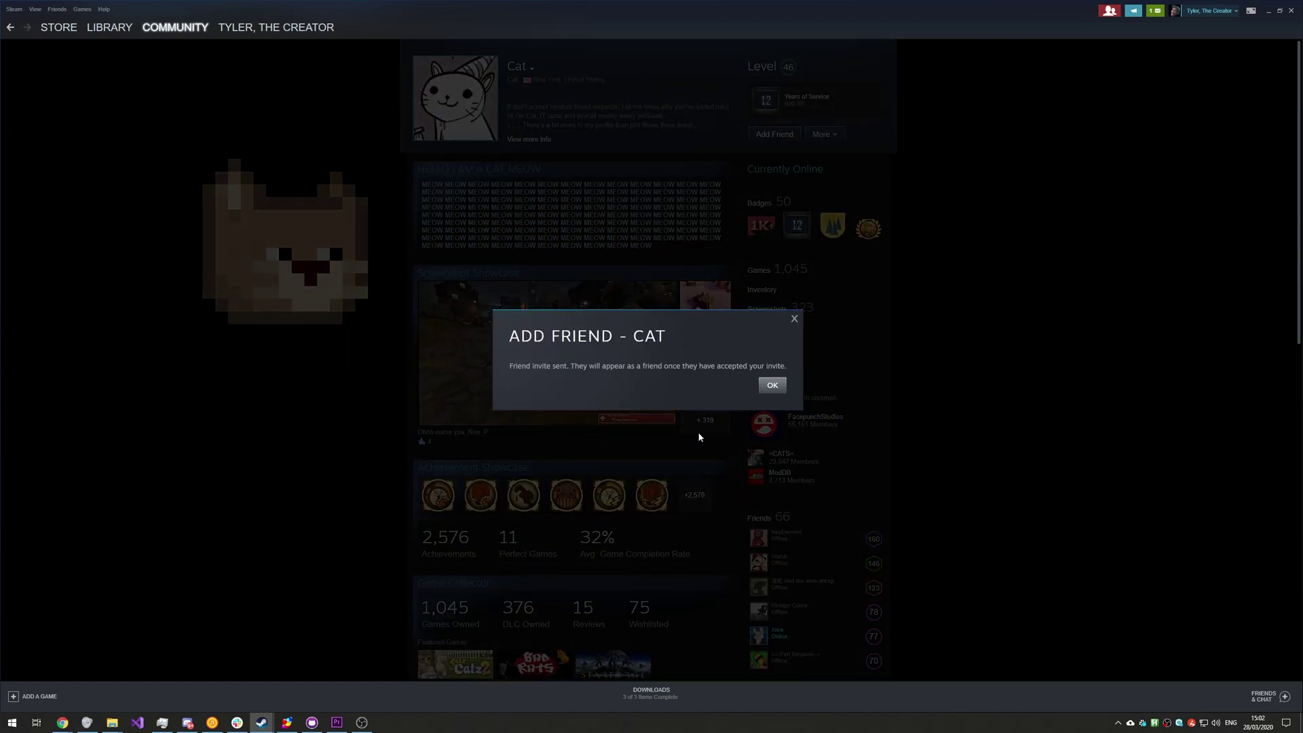
{"action": "left_click", "coordinate": [1263, 696]}
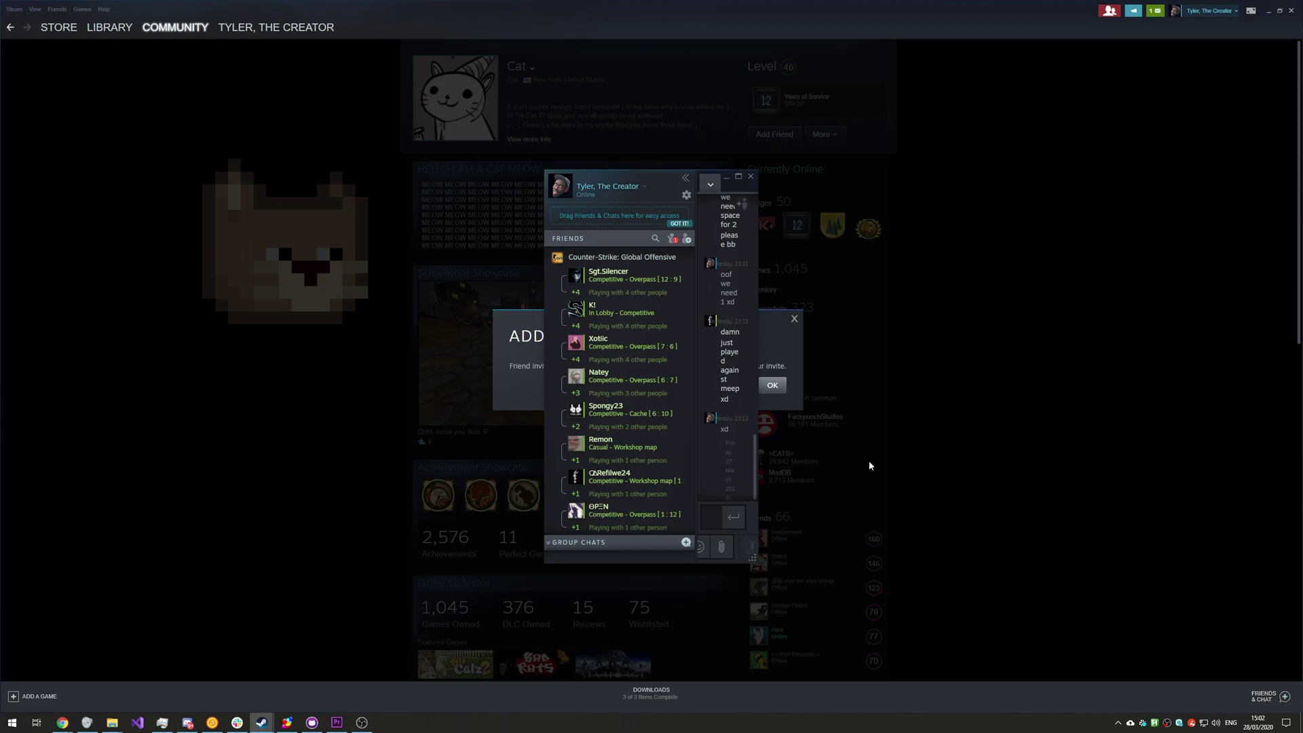
{"action": "left_click", "coordinate": [672, 239]}
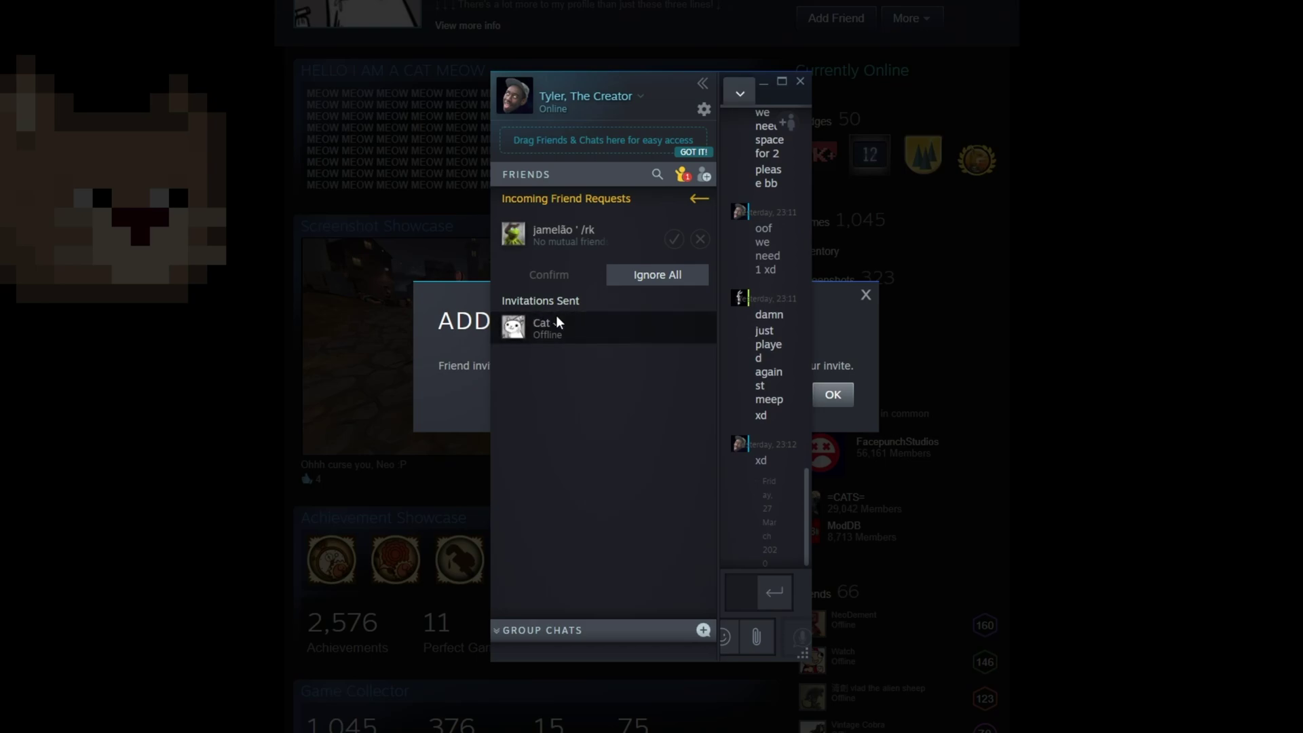
- Give the user under Invitations Sent the nickname "Test" and check it on their profile page
{"action": "right_click", "coordinate": [592, 326]}
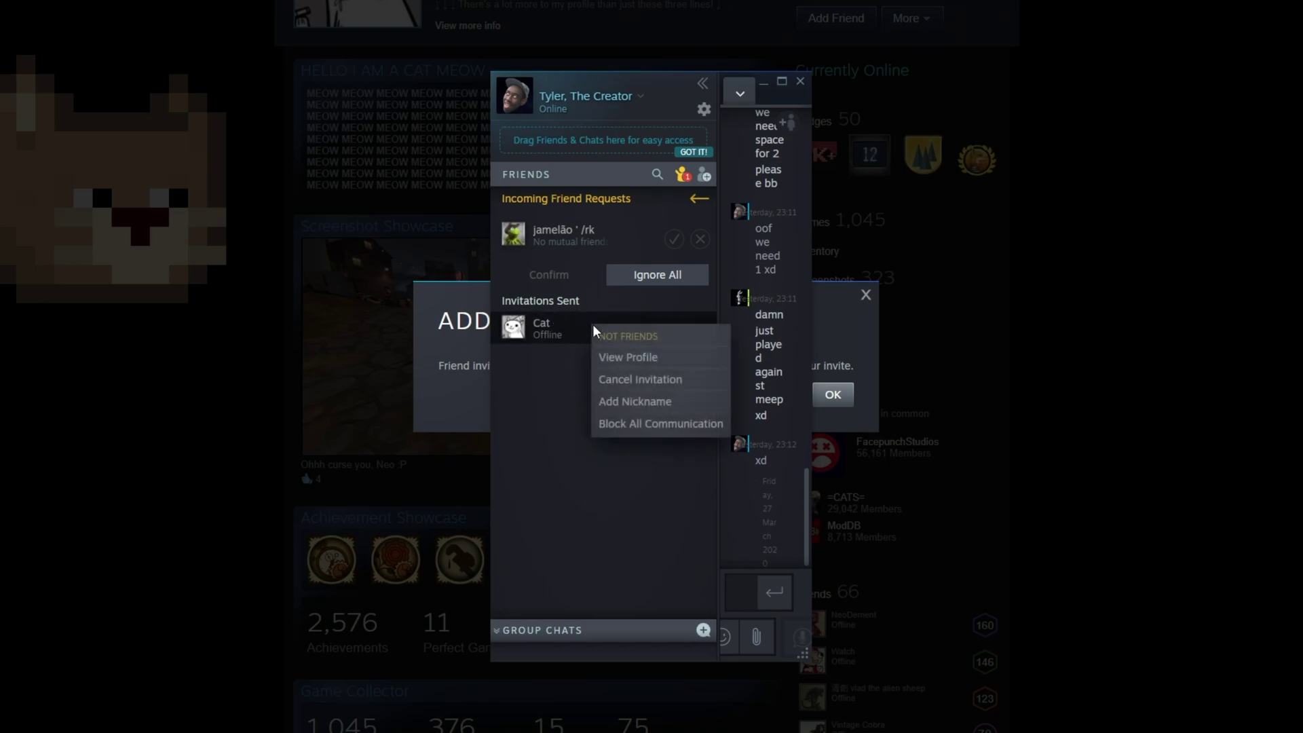
{"action": "left_click", "coordinate": [637, 405]}
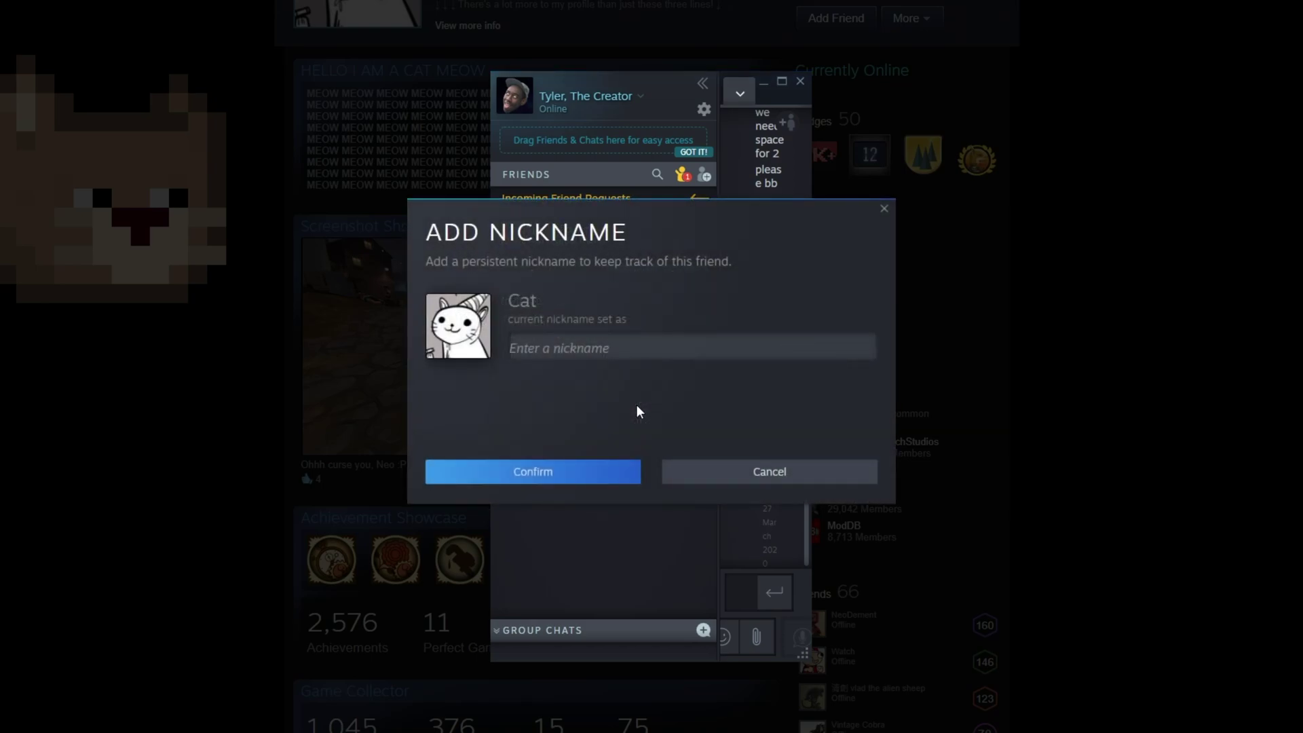
{"action": "type", "text": "Test"}
{"action": "key", "text": "Return"}
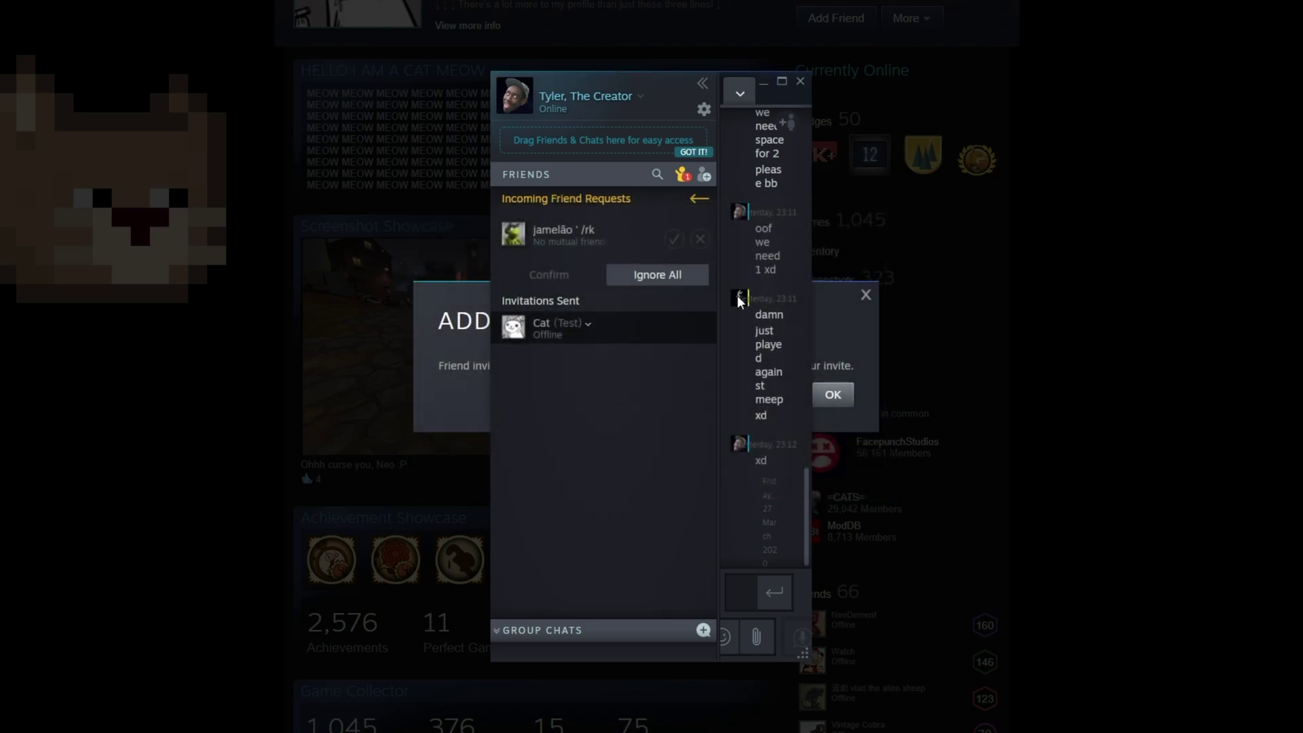
{"action": "left_click", "coordinate": [865, 295]}
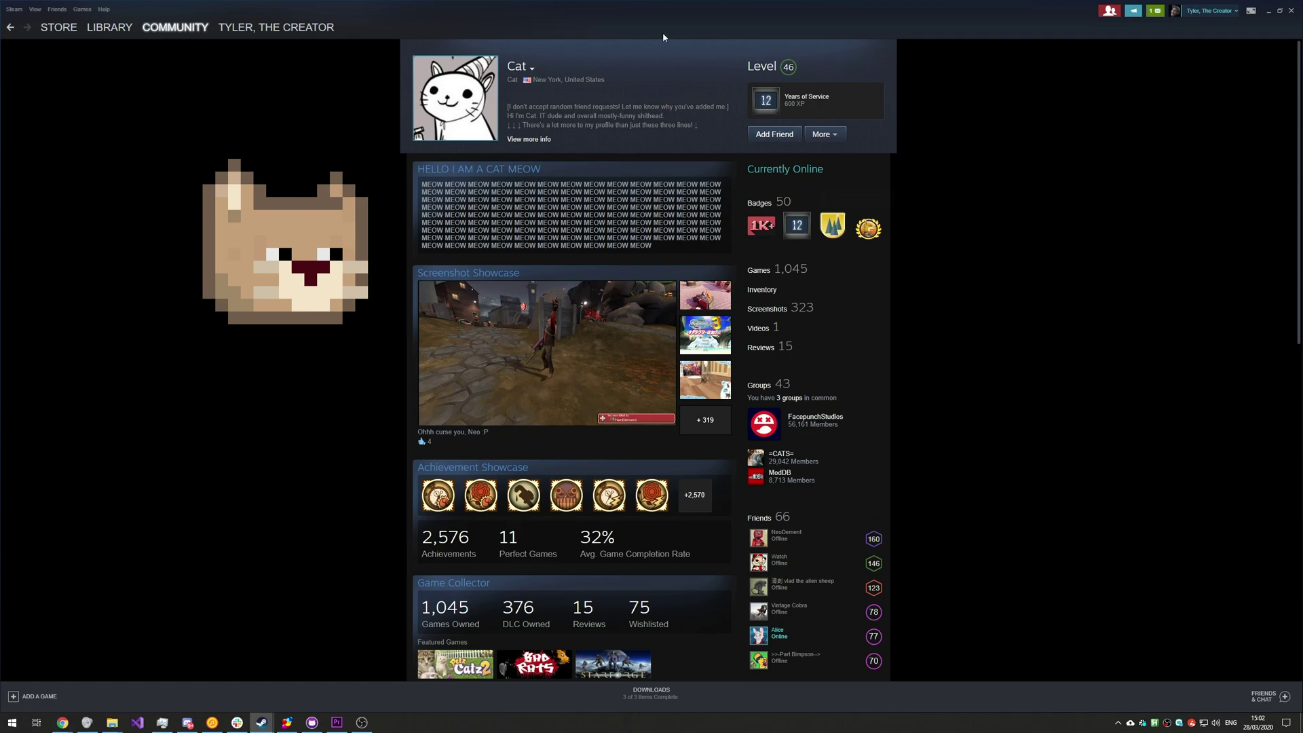
{"action": "double_click", "coordinate": [545, 66]}
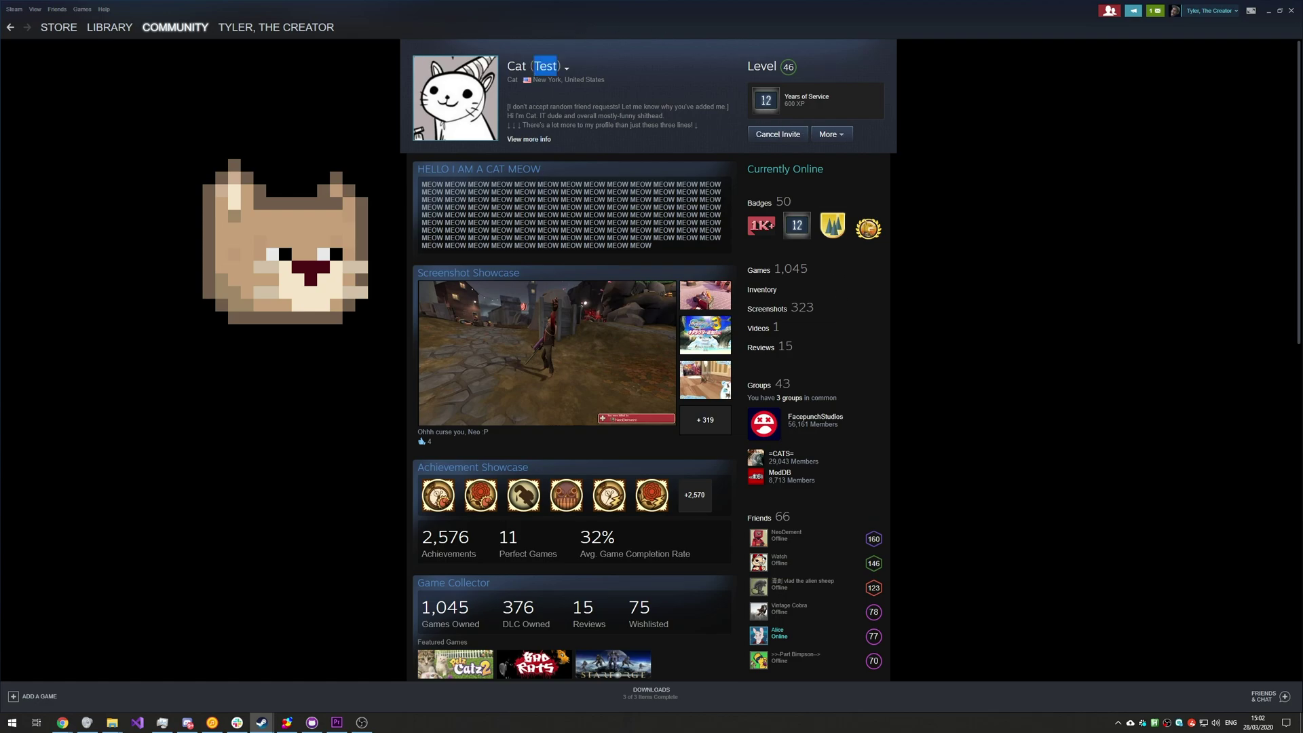
- Reopen the friends list and remove the invited user's nickname by confirming the nickname dialog empty
{"action": "left_click", "coordinate": [1263, 696]}
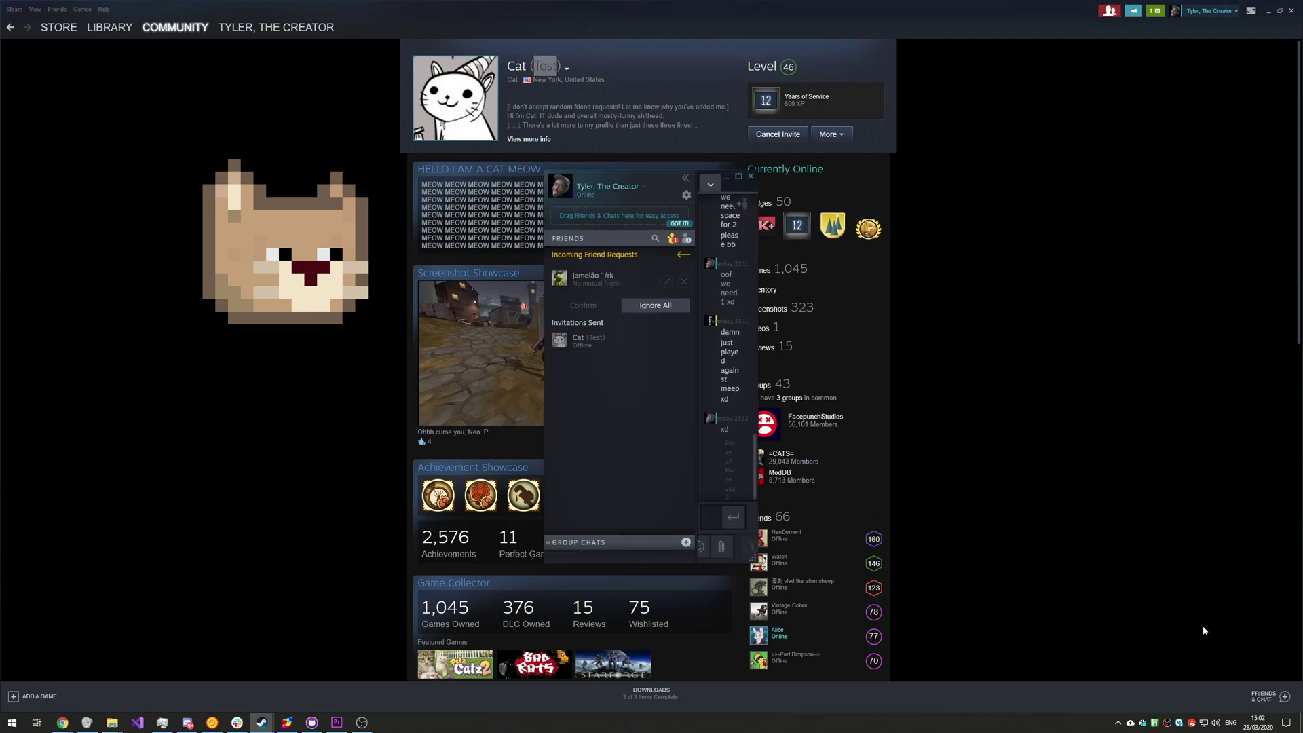
{"action": "right_click", "coordinate": [628, 341]}
{"action": "left_click", "coordinate": [662, 389]}
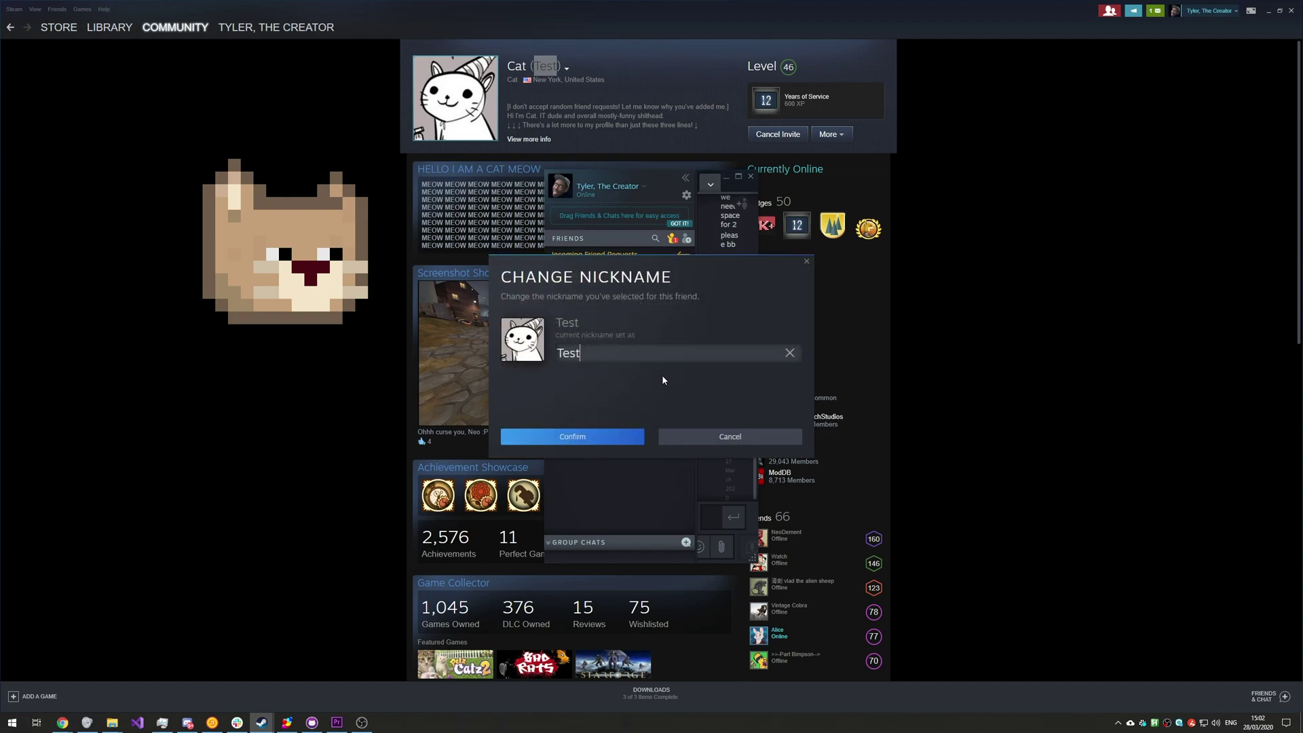
{"action": "key", "text": "ctrl+a"}
{"action": "key", "text": "BackSpace"}
{"action": "left_click", "coordinate": [583, 440]}
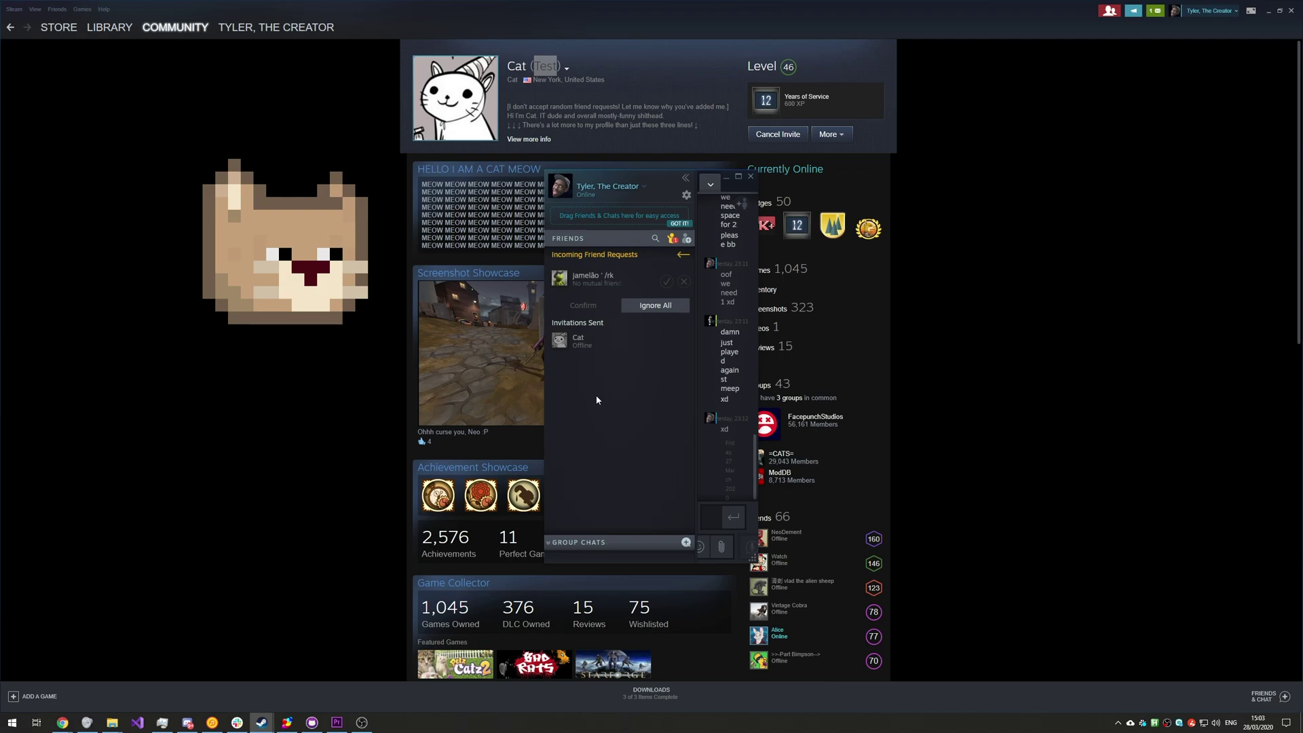
- Cancel the pending friend invitation sent to the same user
{"action": "right_click", "coordinate": [600, 342]}
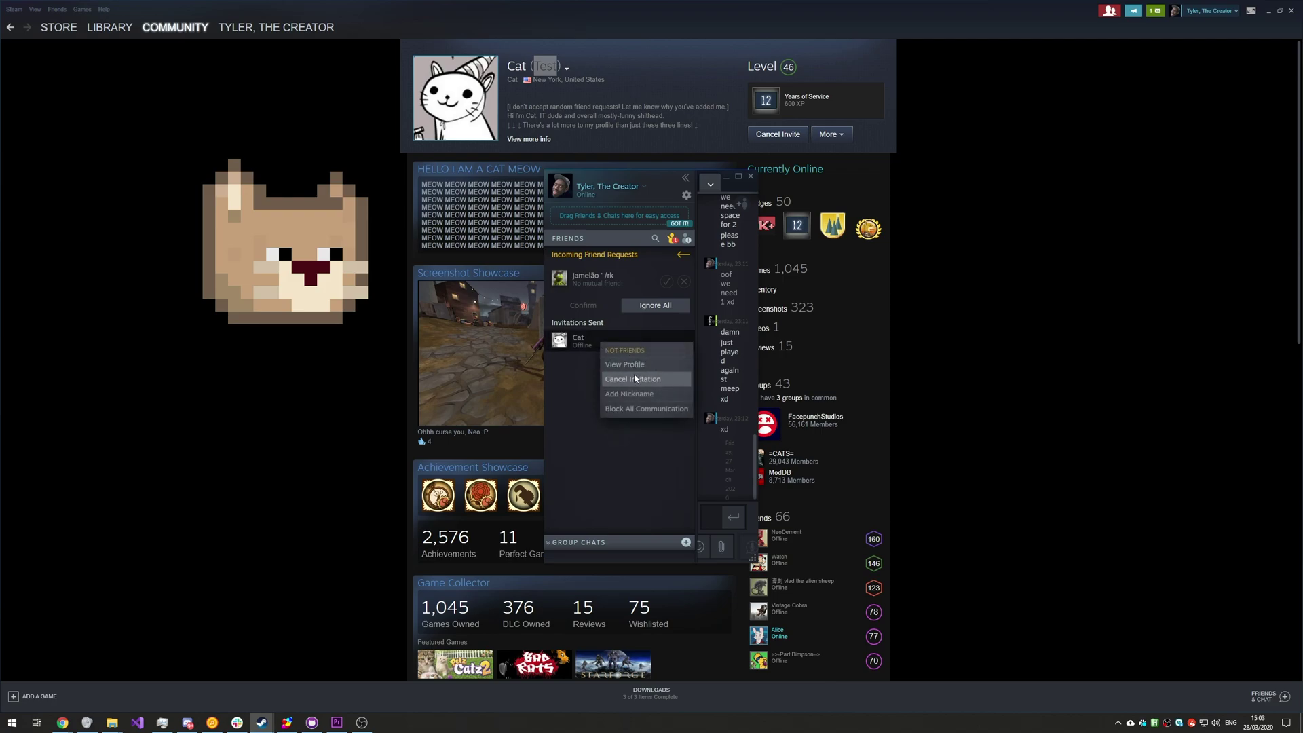
{"action": "left_click", "coordinate": [634, 379]}
{"action": "left_click", "coordinate": [584, 359]}
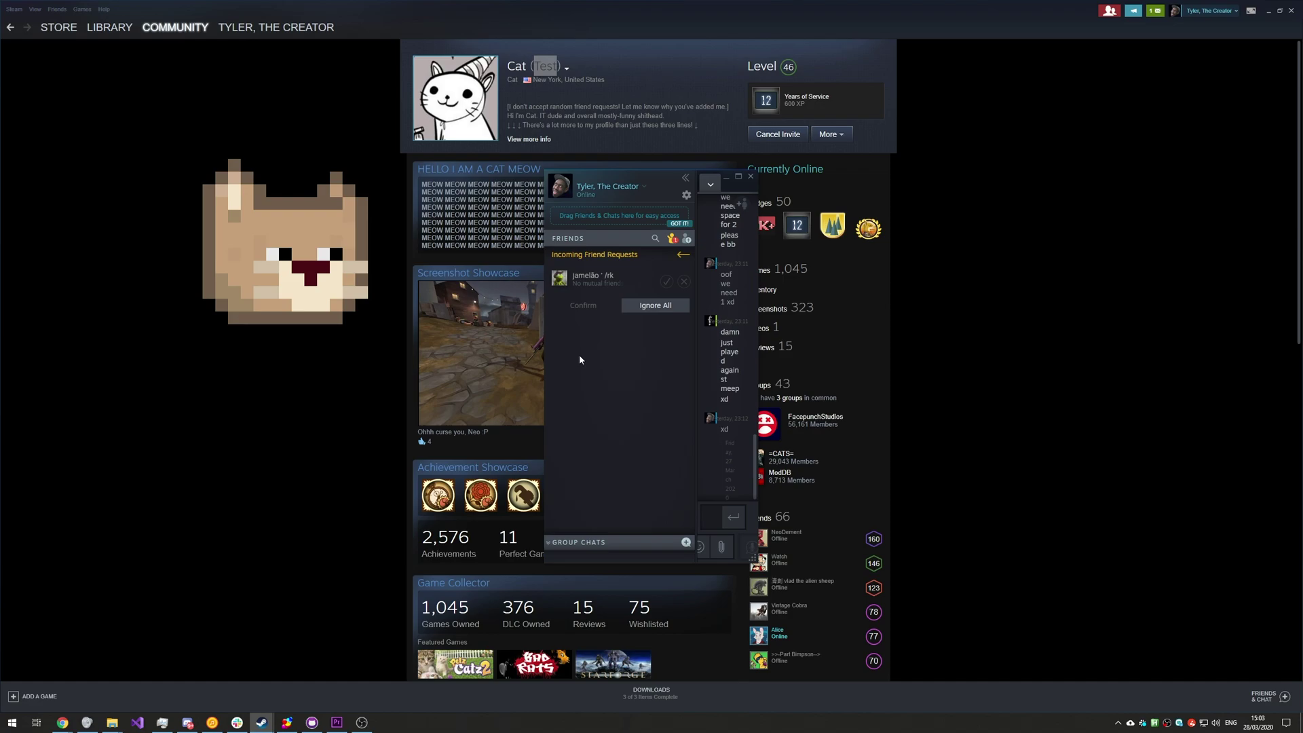
- Minimize the main Steam window and close the friends and chat window
{"action": "left_click", "coordinate": [1061, 280]}
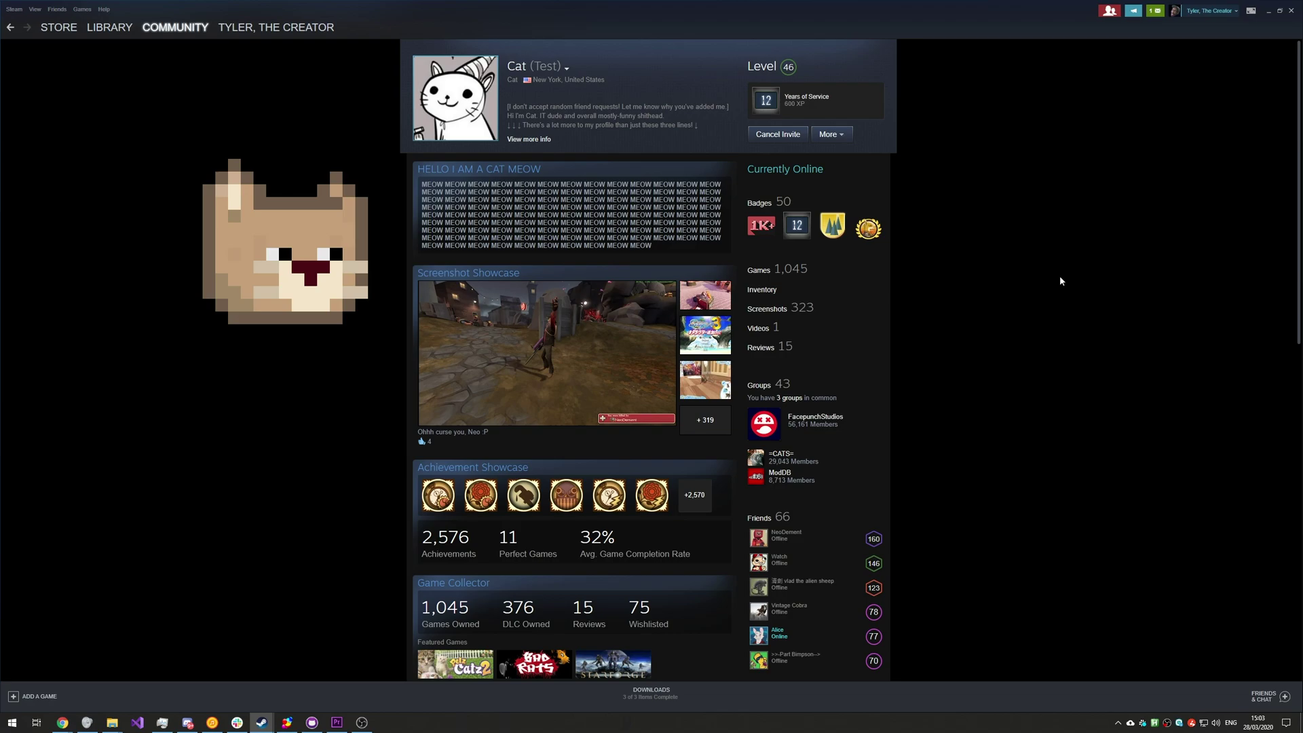
{"action": "left_click", "coordinate": [1269, 11]}
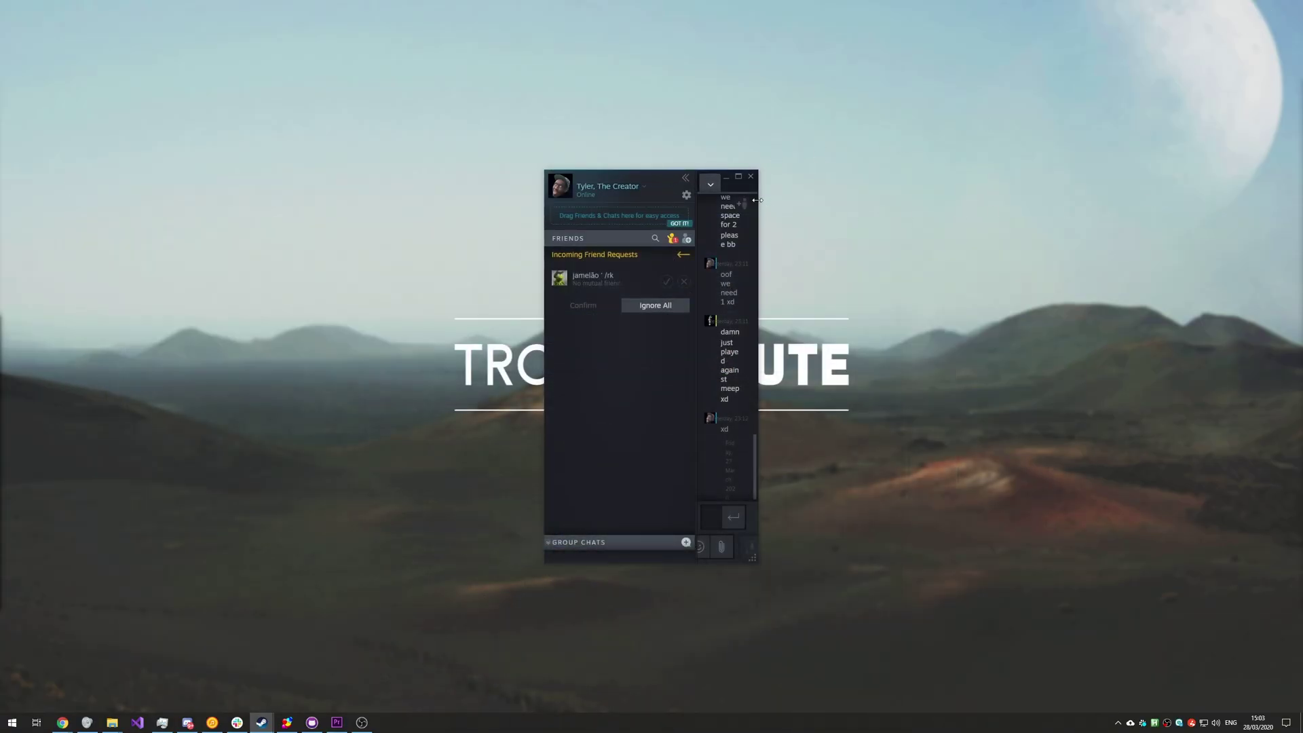
{"action": "left_click", "coordinate": [750, 176]}
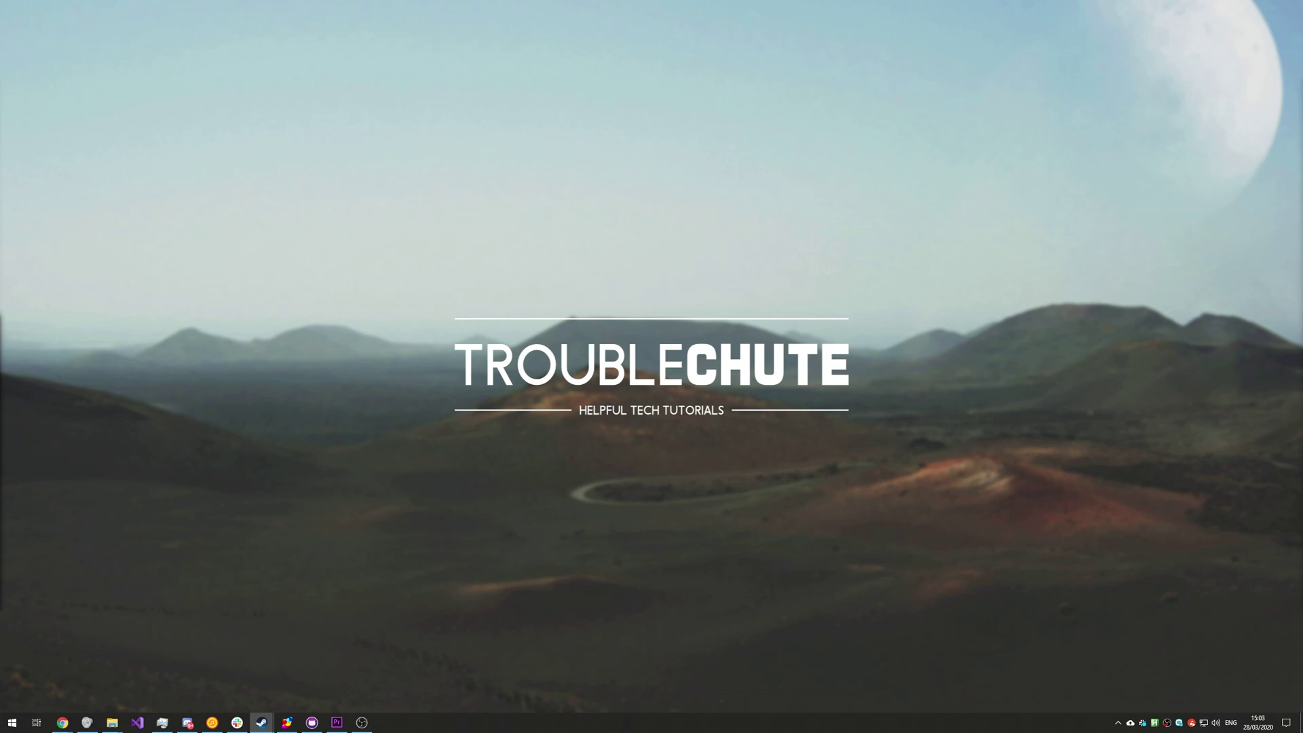